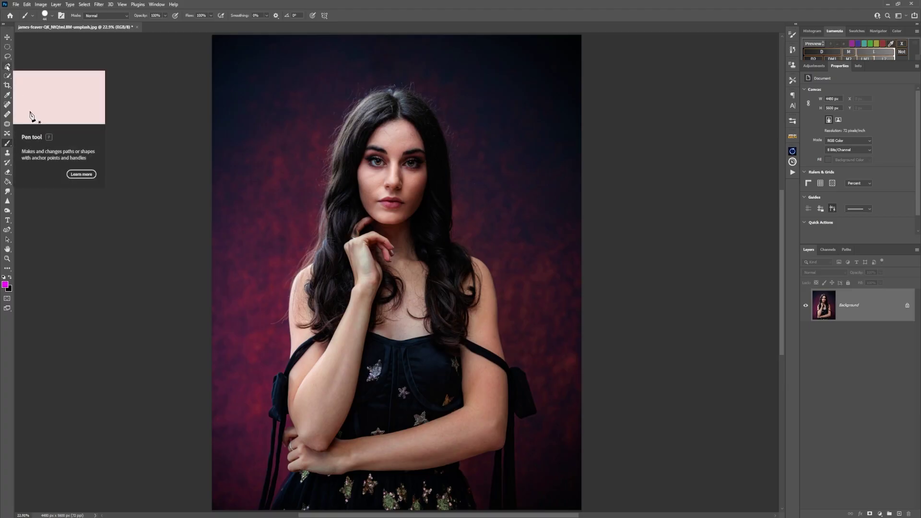
Step: Draw a closed triangular pen path across her face and dress, then add an empty Layer 1
key(p)
click(259, 109)
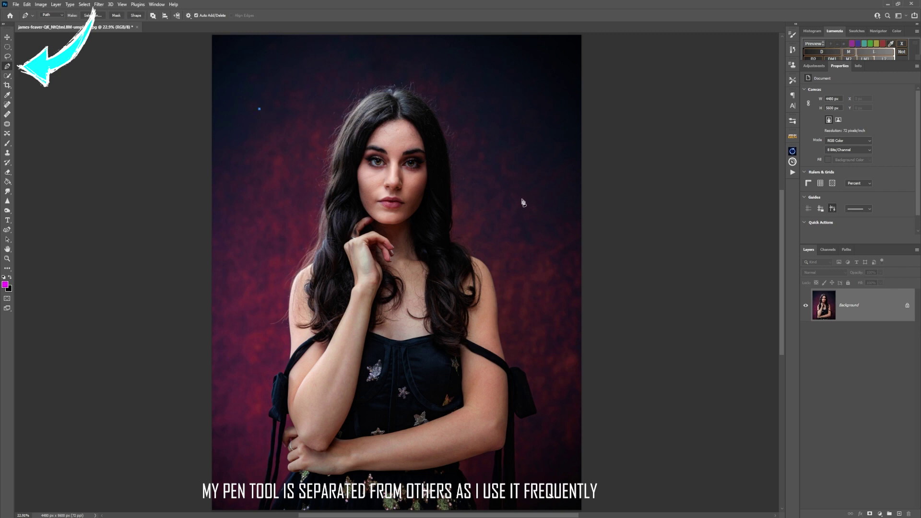
click(550, 201)
click(392, 407)
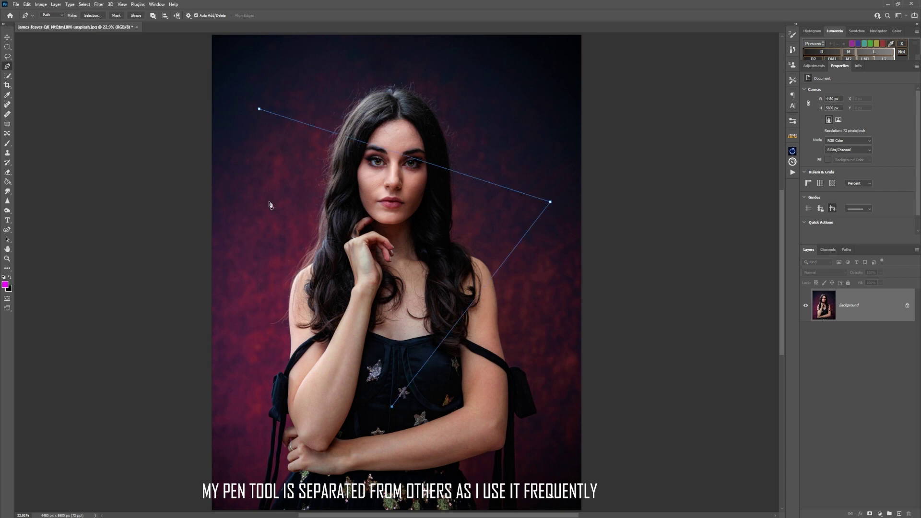
click(259, 109)
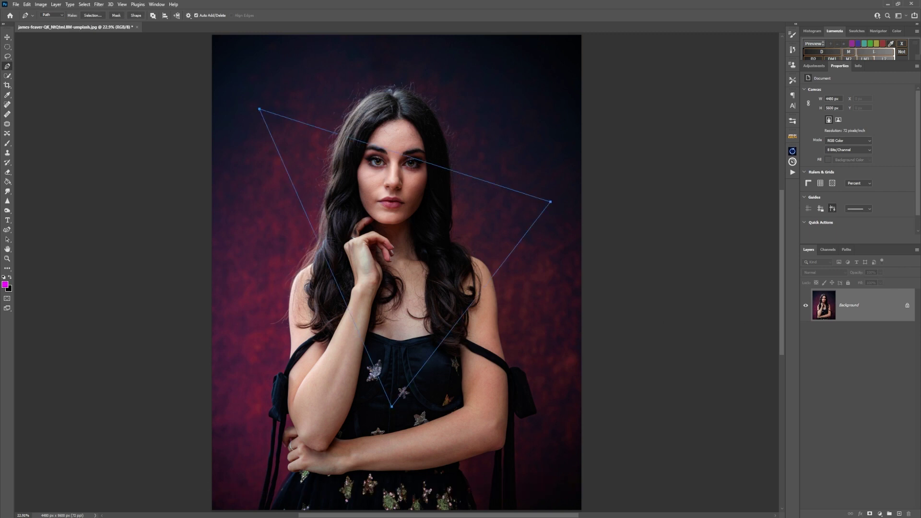
click(899, 514)
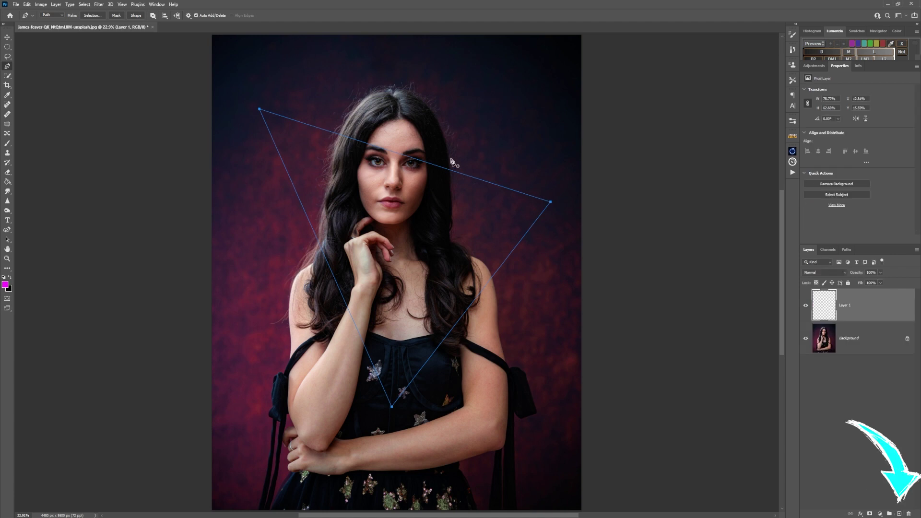
Step: Set the foreground colour to white
click(5, 284)
click(303, 98)
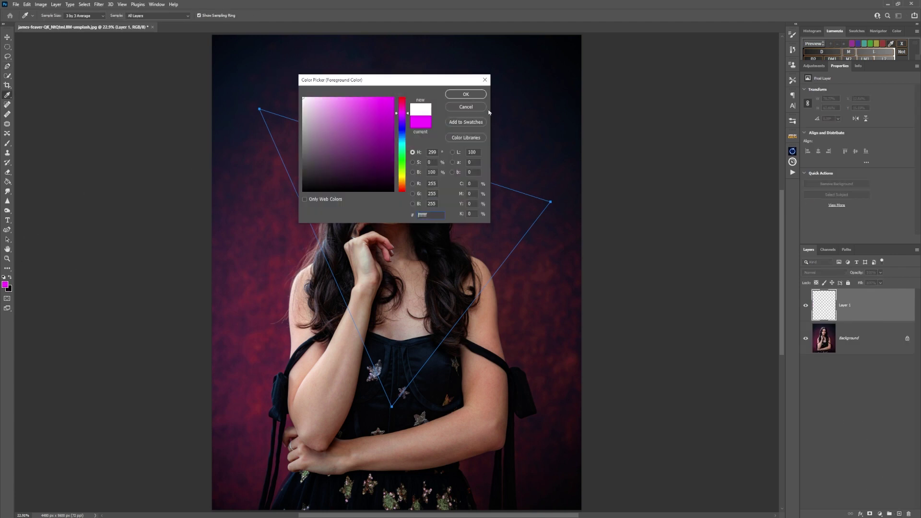
click(465, 95)
Step: Stroke the triangle path with the brush onto Layer 1, then deselect the path
click(7, 67)
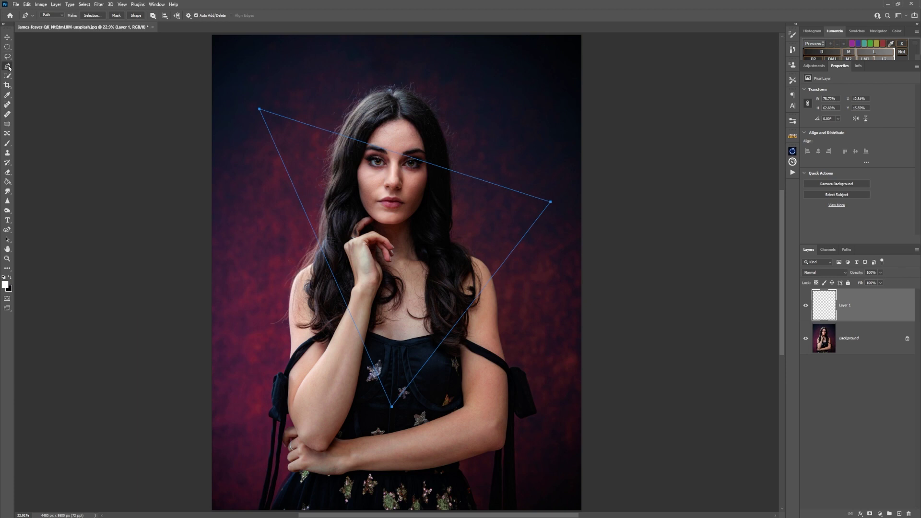
right_click(338, 137)
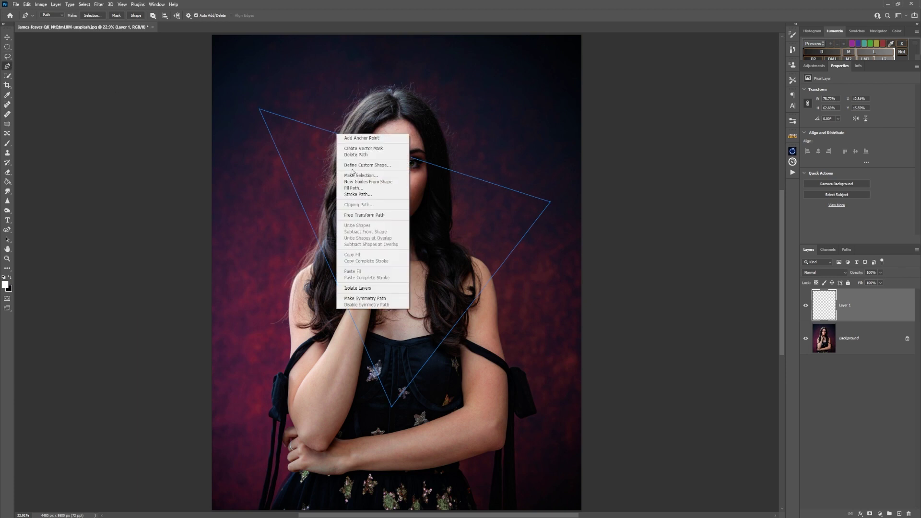
click(363, 194)
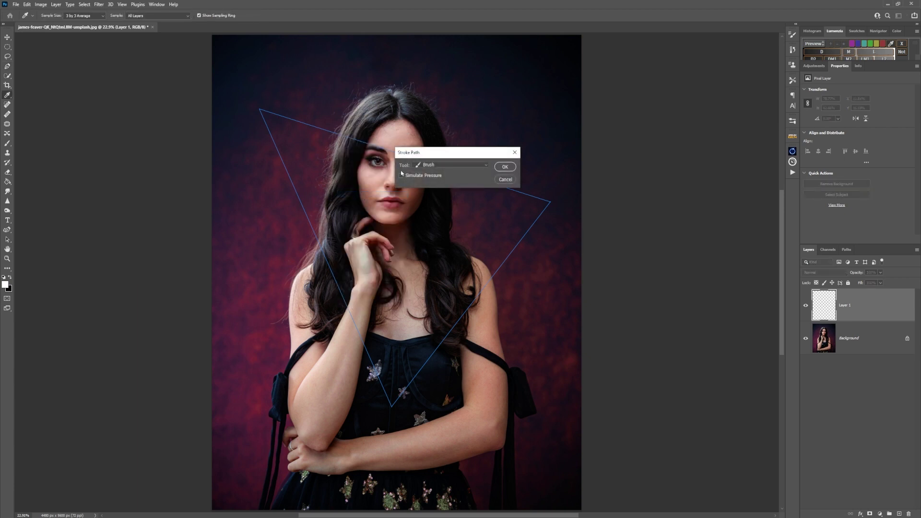
click(512, 168)
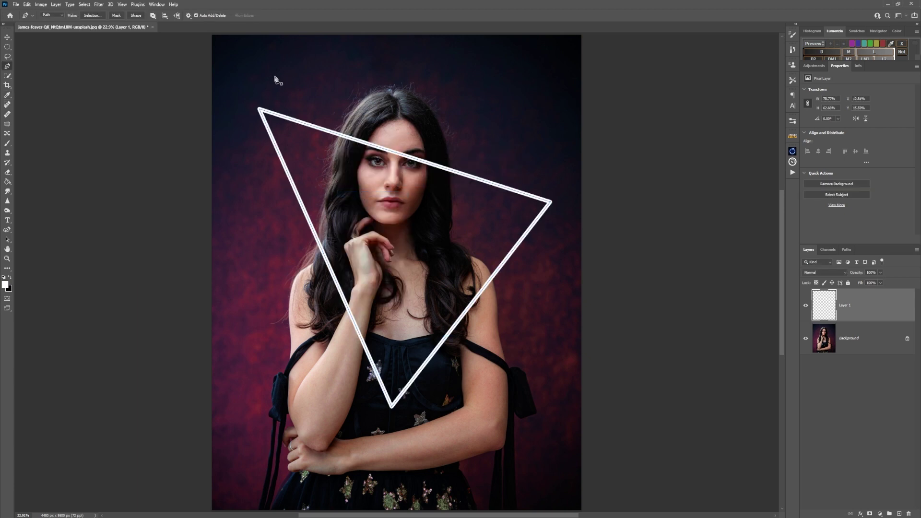
key(Return)
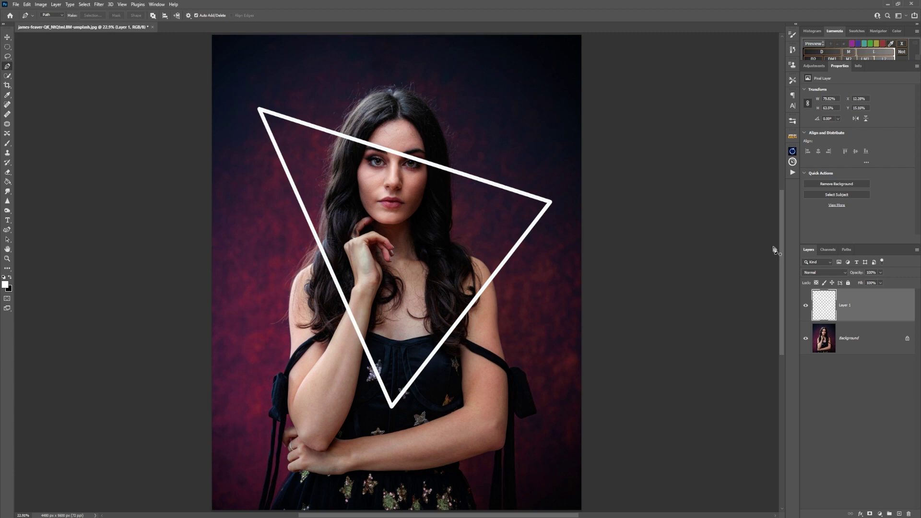
Step: Give Layer 1 a magenta ff00ea Color Overlay and enable Inner Glow
double_click(883, 313)
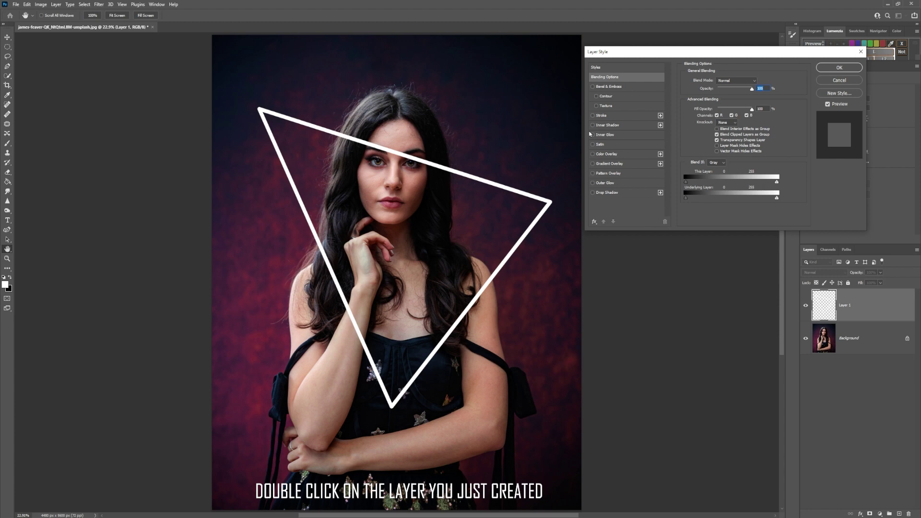
click(610, 155)
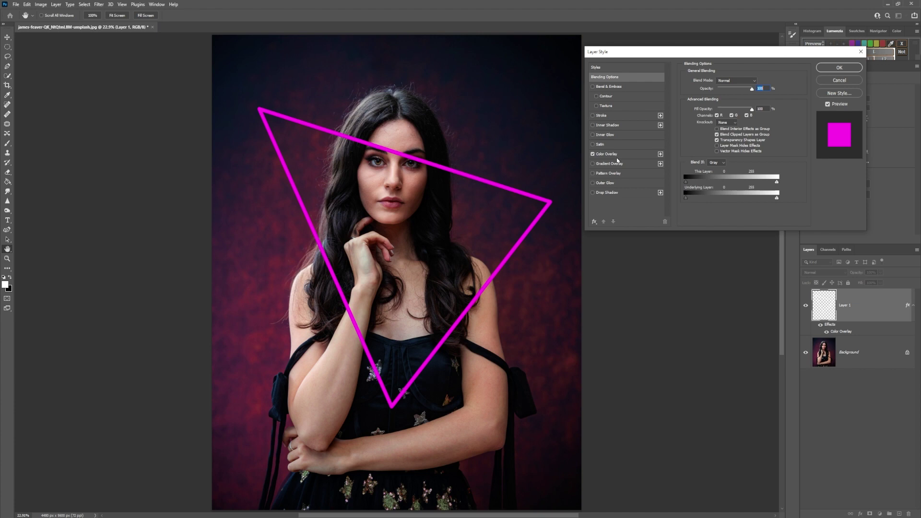
click(620, 157)
click(759, 81)
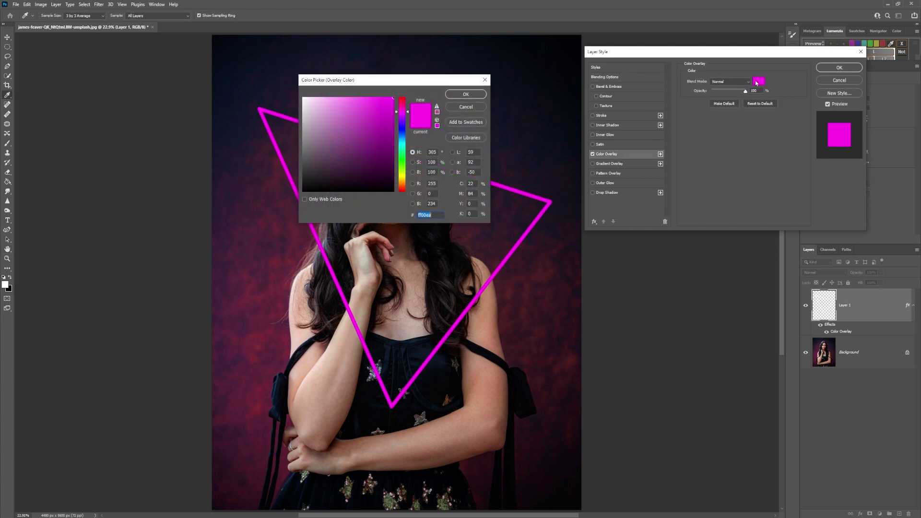
click(477, 107)
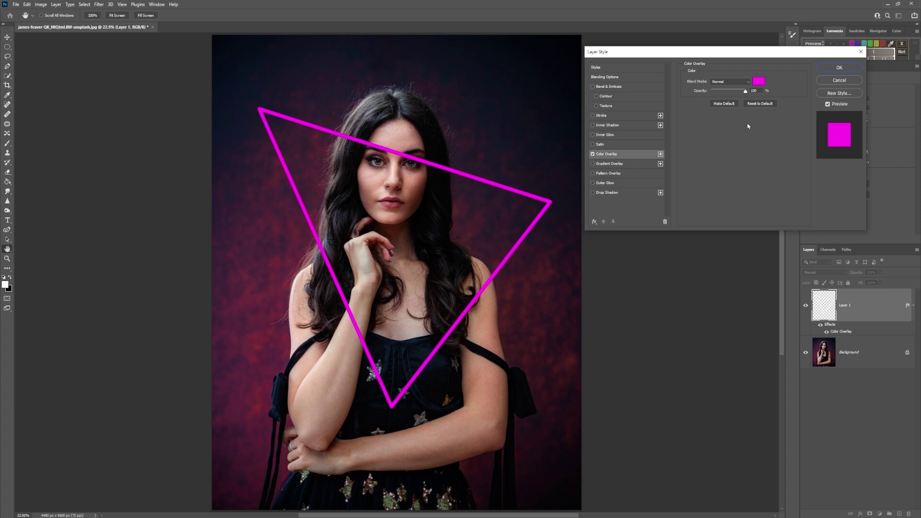
click(593, 135)
Step: Set the Inner Glow to Linear Dodge (Add) and enlarge its size to 27 px
click(605, 134)
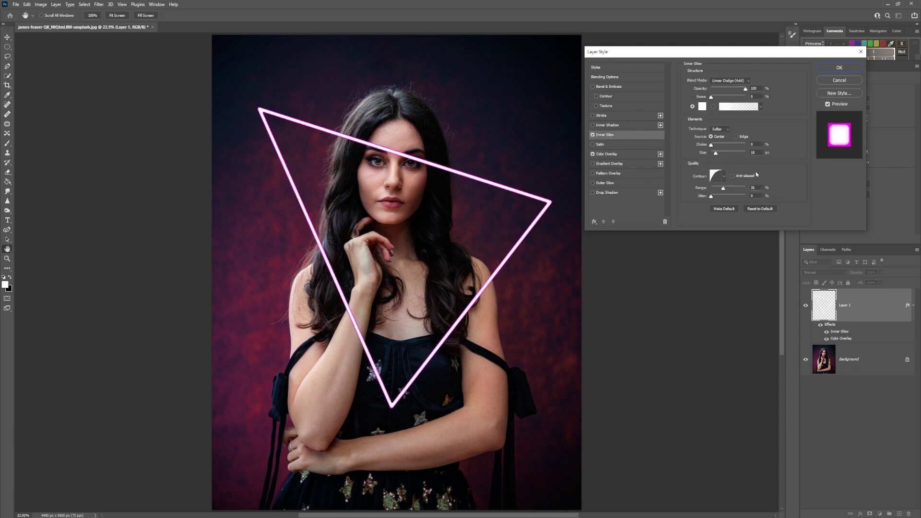
click(732, 81)
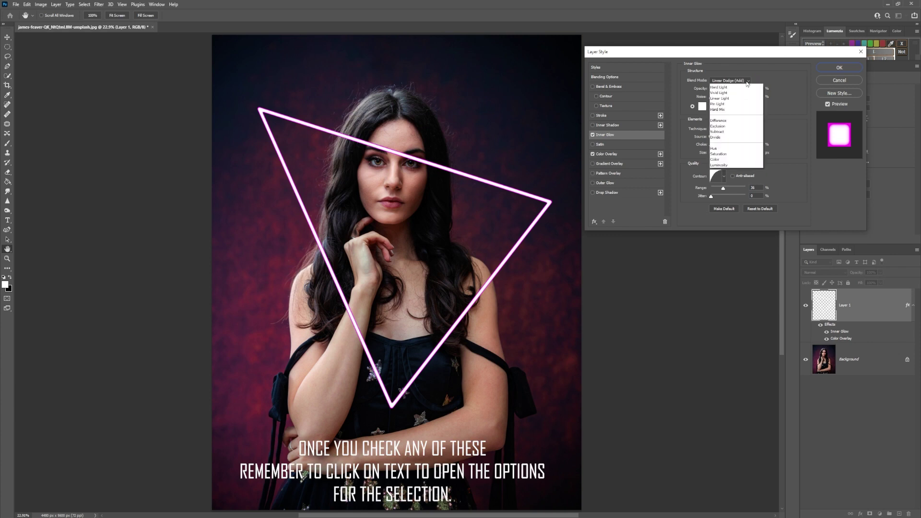
click(730, 87)
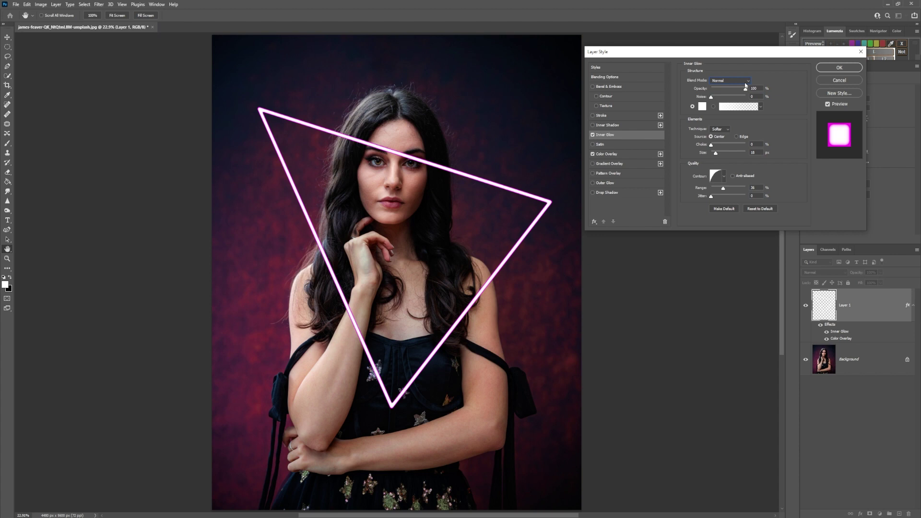
click(746, 82)
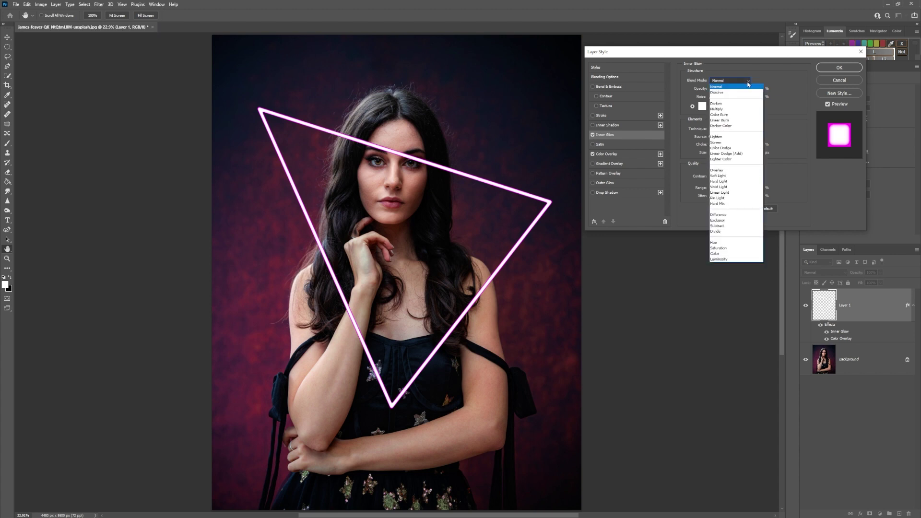
click(730, 154)
click(724, 178)
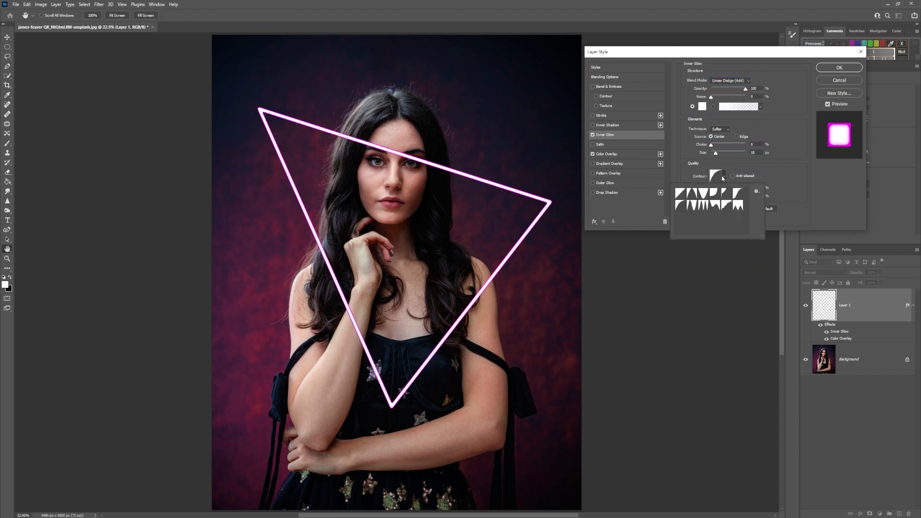
double_click(688, 205)
drag(715, 153, 716, 154)
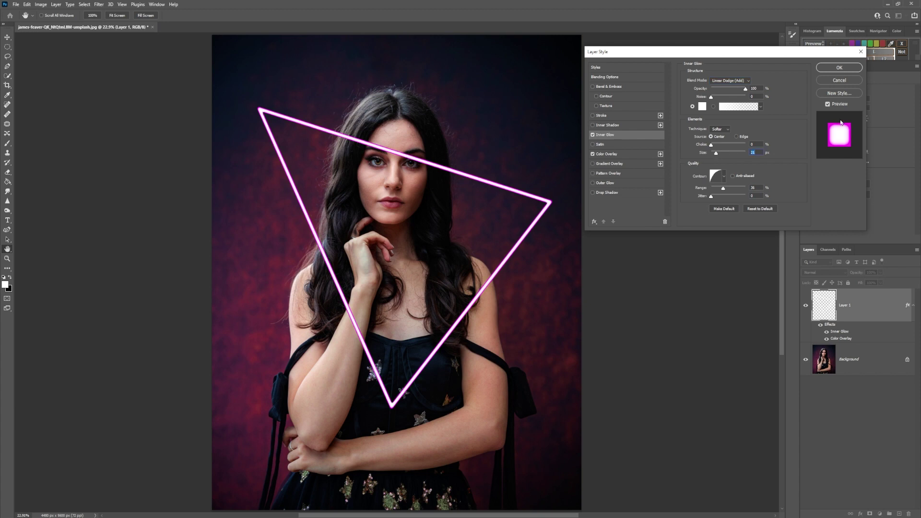
ctrl+click(452, 181)
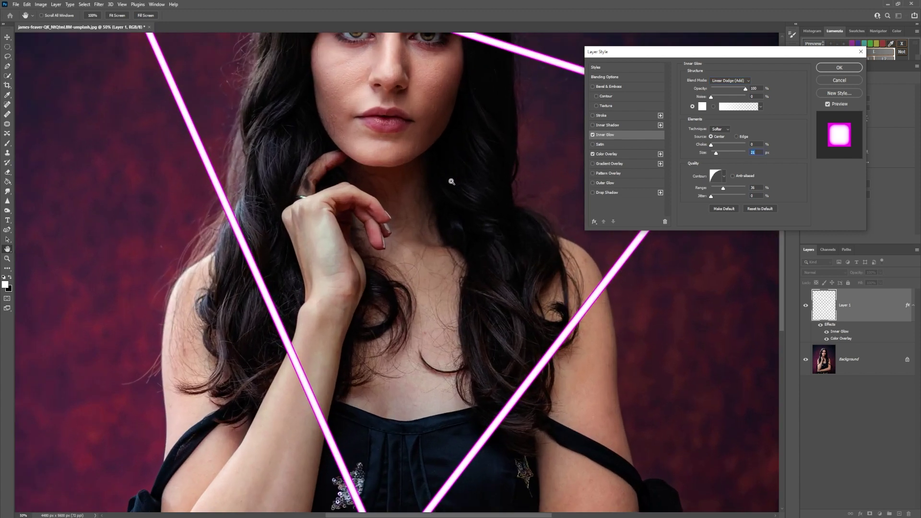
ctrl+click(452, 182)
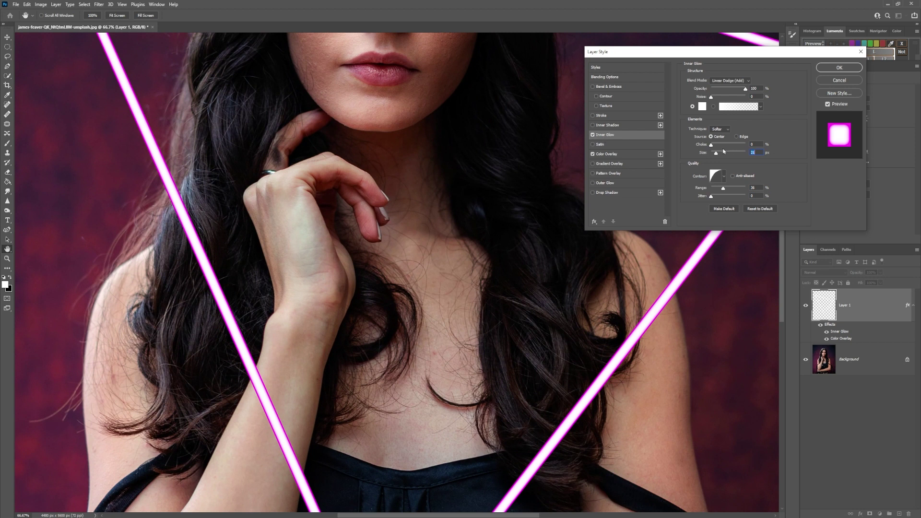
drag(718, 156, 718, 155)
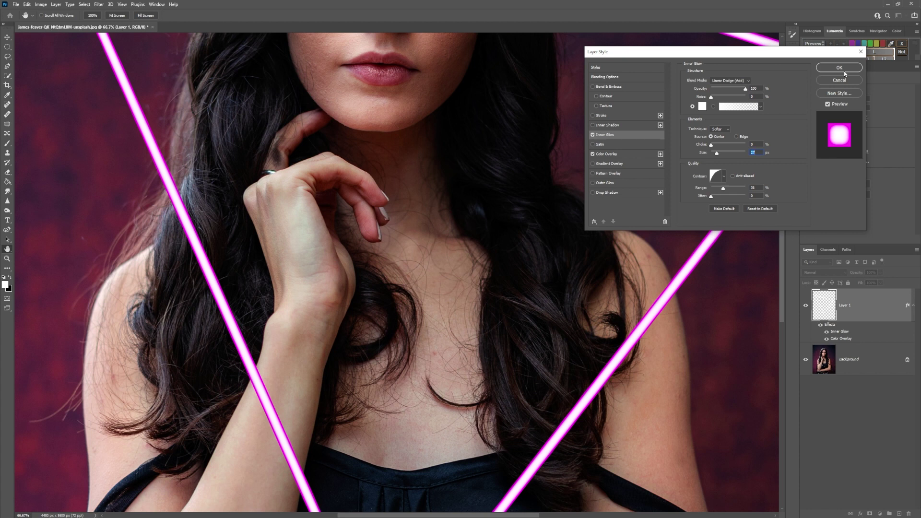
Step: Enable Outer Glow with Linear Dodge (Add) blending and adjust its size
click(593, 184)
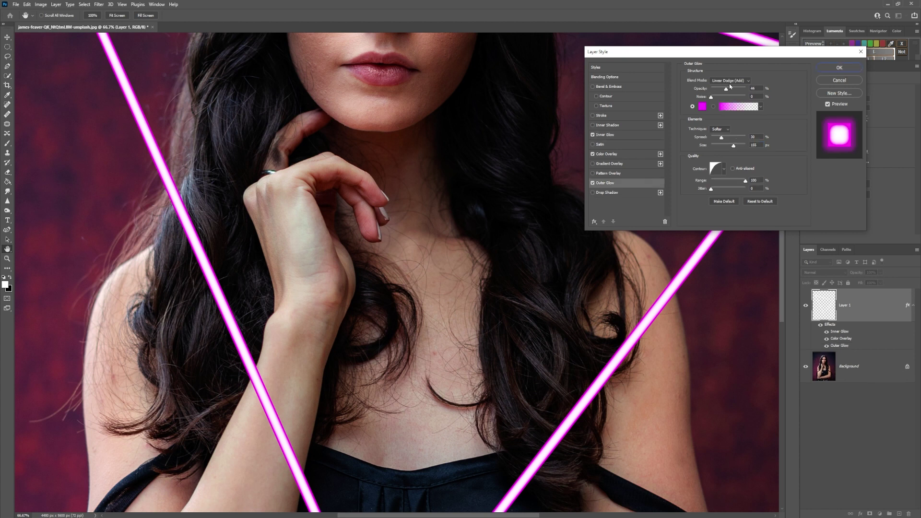
click(750, 84)
click(751, 86)
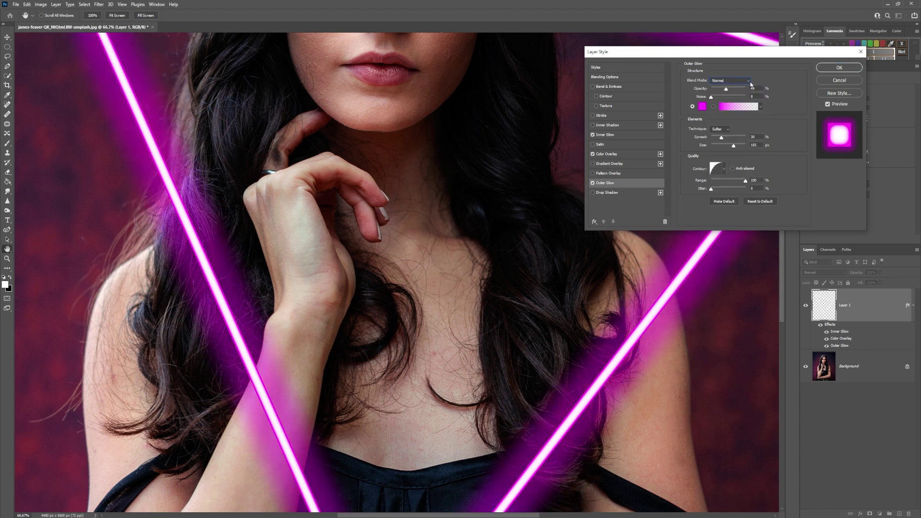
click(751, 85)
click(724, 155)
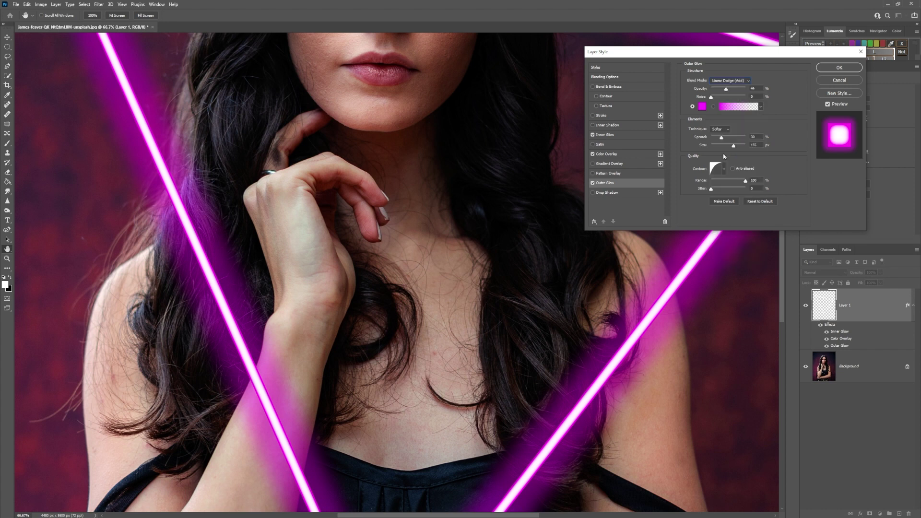
mouse_move(729, 145)
mouse_down()
mouse_move(717, 147)
mouse_move(739, 150)
mouse_up()
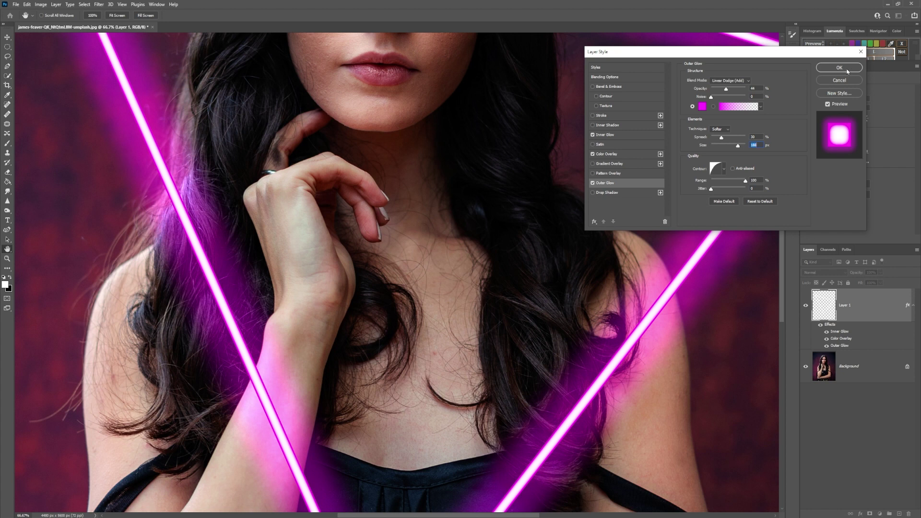
Step: Enable Drop Shadow with the magenta colour ff00f0
click(595, 192)
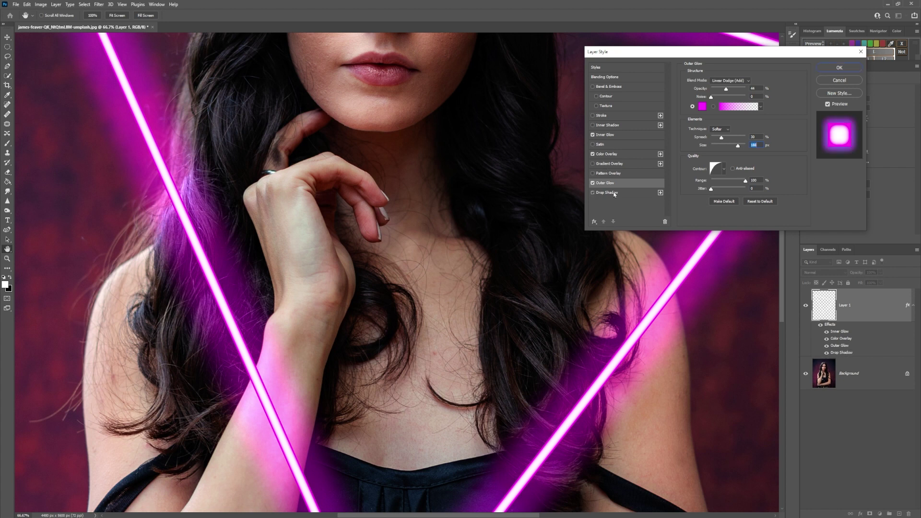
click(758, 81)
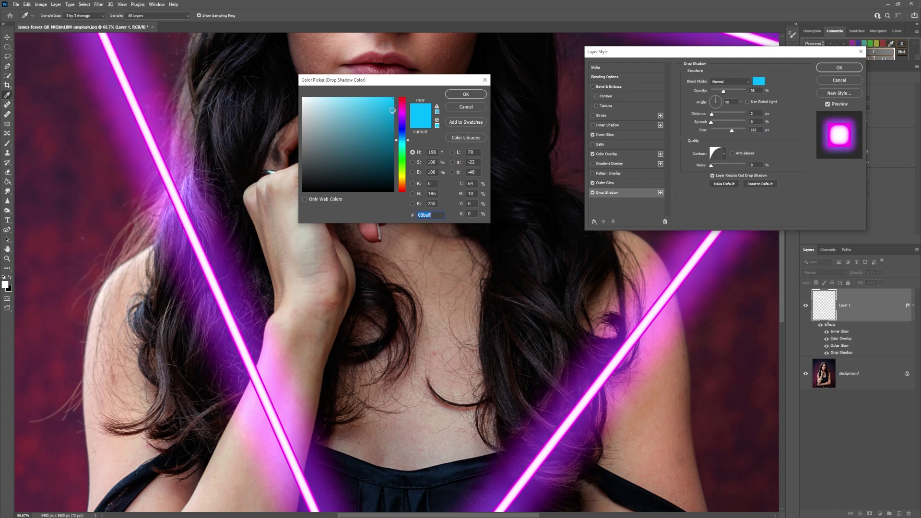
text(ff00f0)
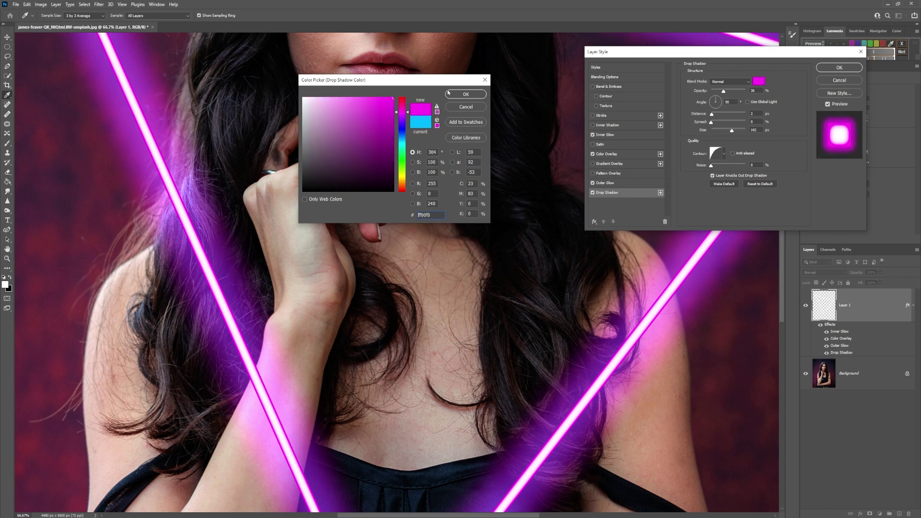
click(467, 94)
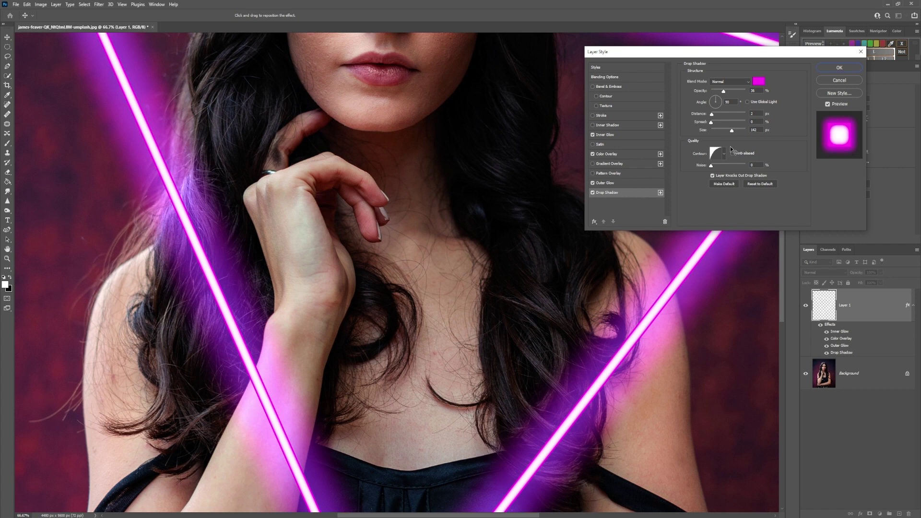
Step: Set the drop shadow to 48% spread, adjust its size, use Linear Dodge (Add), and apply the style
mouse_move(732, 131)
mouse_down()
mouse_move(713, 135)
mouse_move(743, 135)
mouse_up()
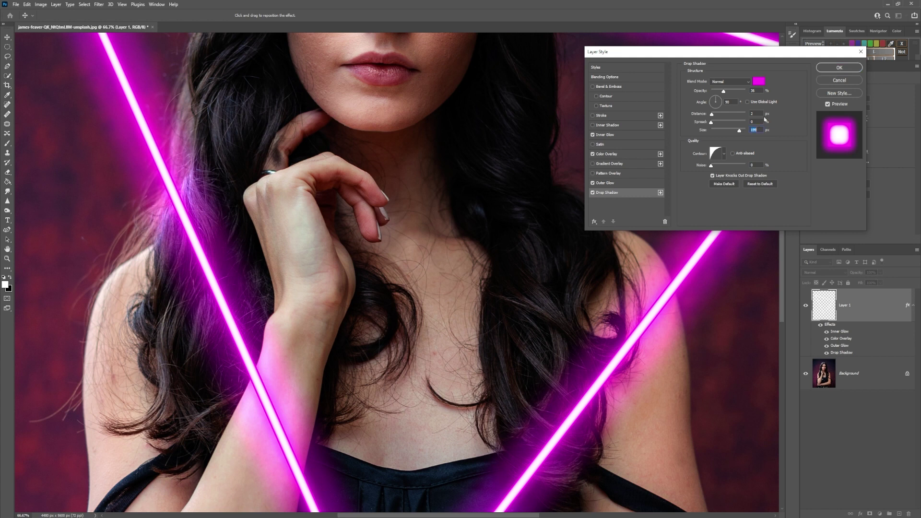
key(ctrl+minus)
key(ctrl+minus)
key(ctrl+minus)
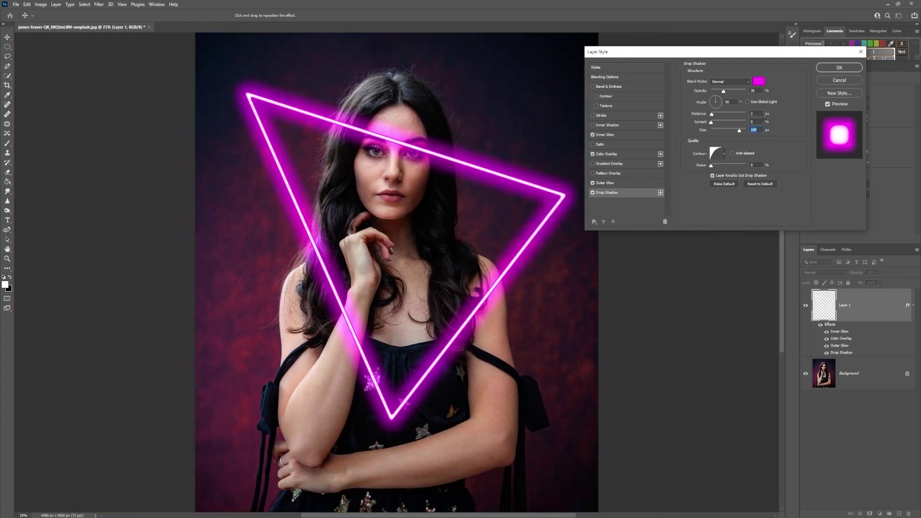
drag(712, 122, 733, 123)
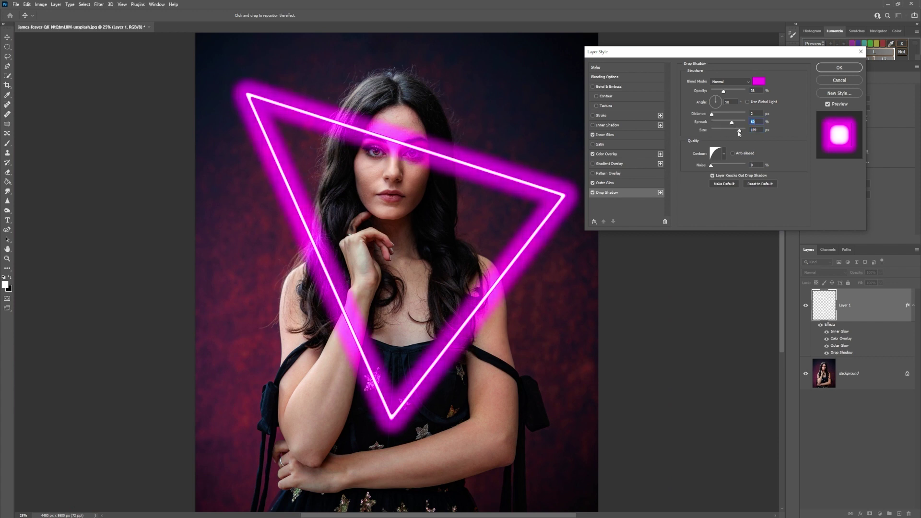
mouse_move(740, 130)
mouse_down()
mouse_move(719, 131)
mouse_move(749, 128)
mouse_up()
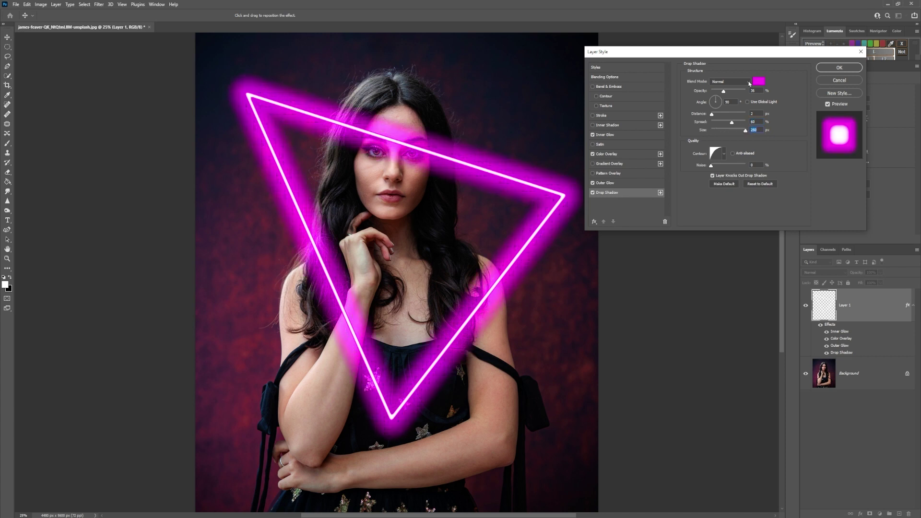
click(750, 82)
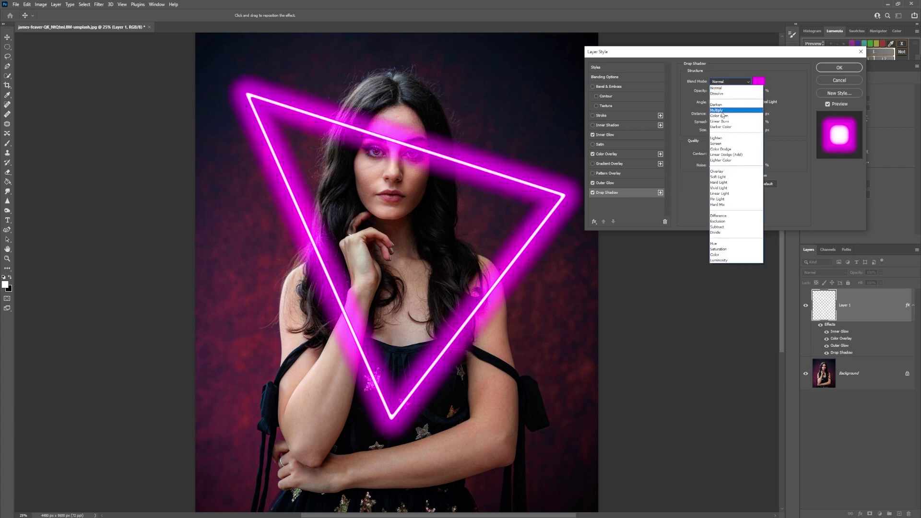
click(724, 155)
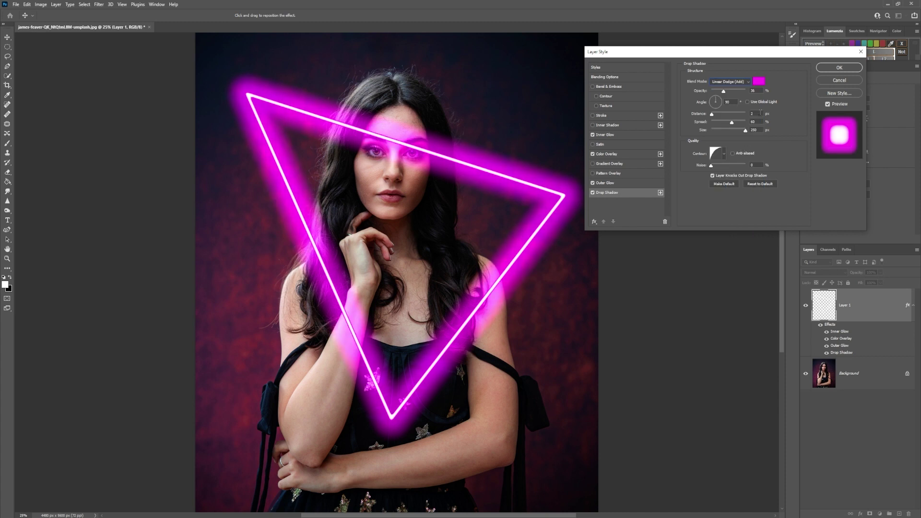
click(840, 68)
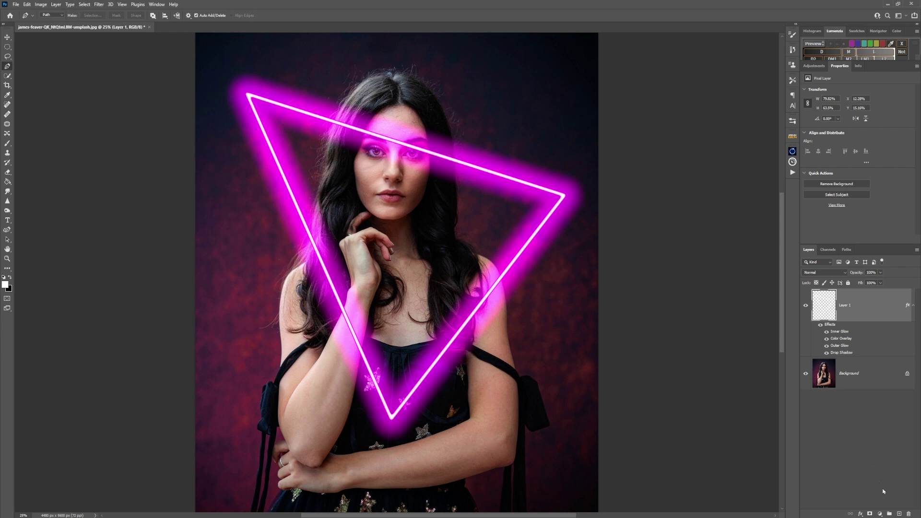
Step: Add Layer 2 and choose a soft round brush at 0% hardness, 136 px
click(899, 513)
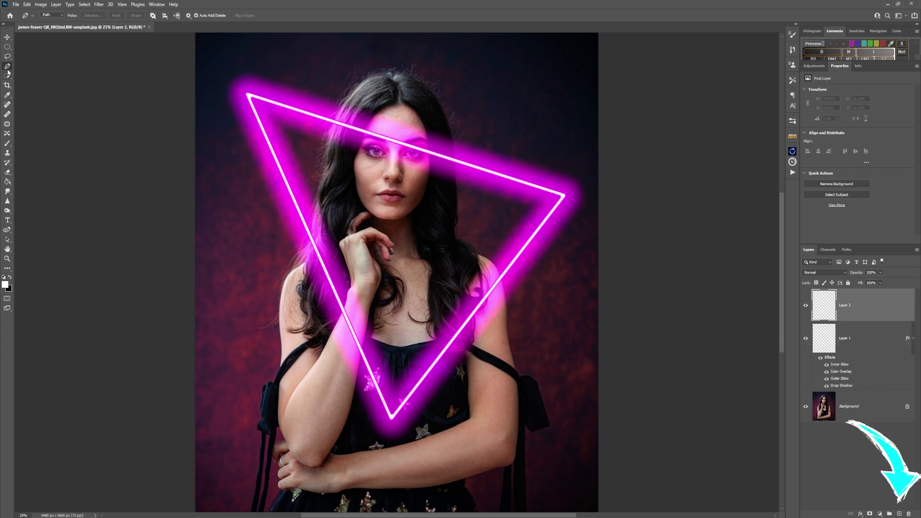
click(8, 143)
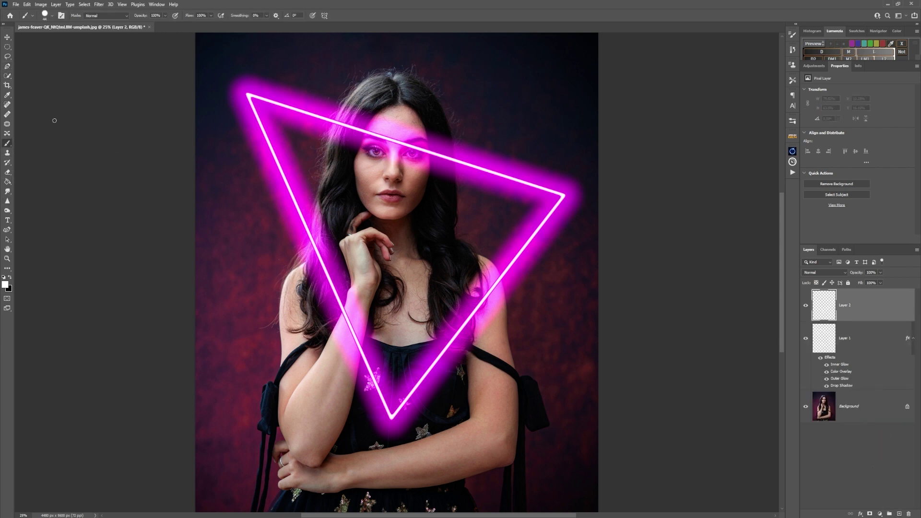
click(52, 16)
mouse_move(85, 58)
mouse_down()
mouse_move(46, 45)
mouse_move(70, 41)
mouse_up()
click(31, 117)
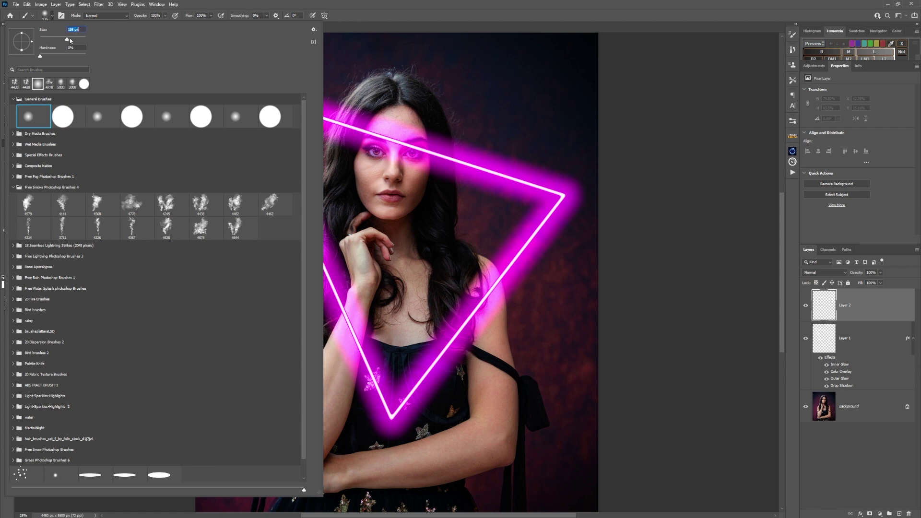
key(Return)
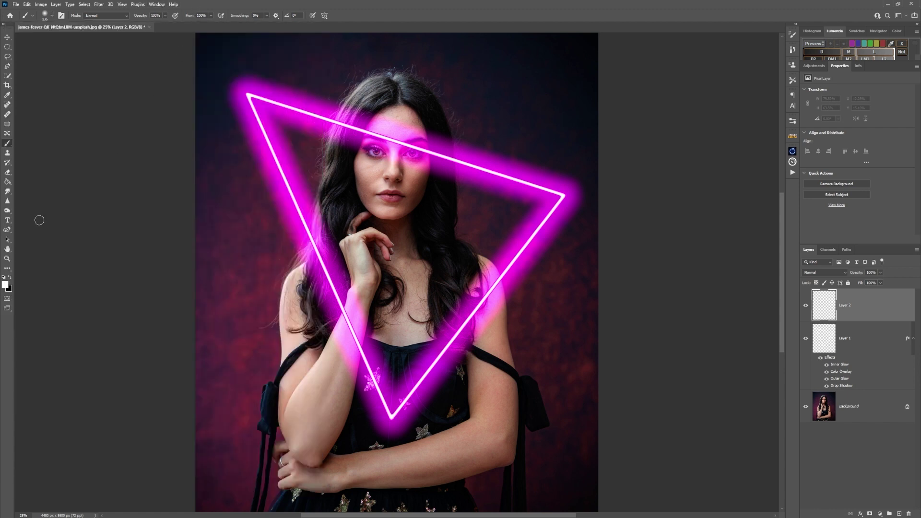
Step: Set the foreground colour to magenta fc00ff
click(6, 284)
click(393, 98)
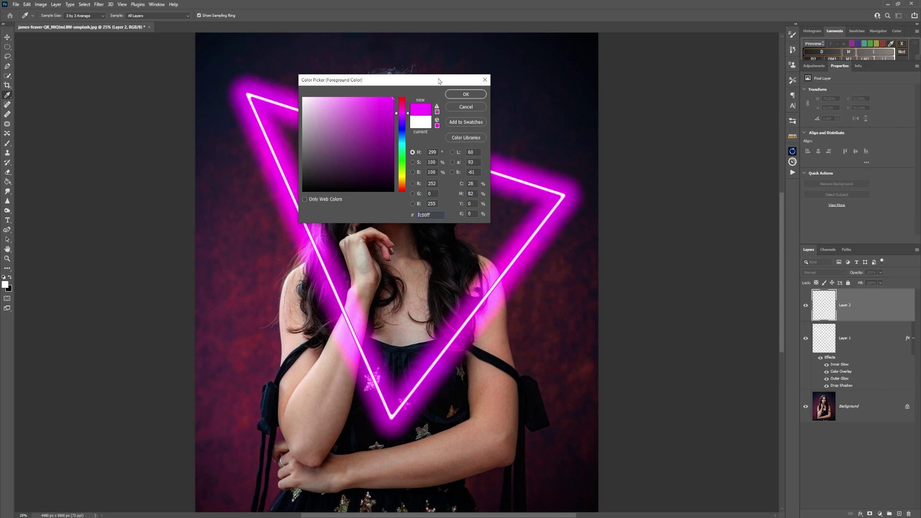
click(466, 94)
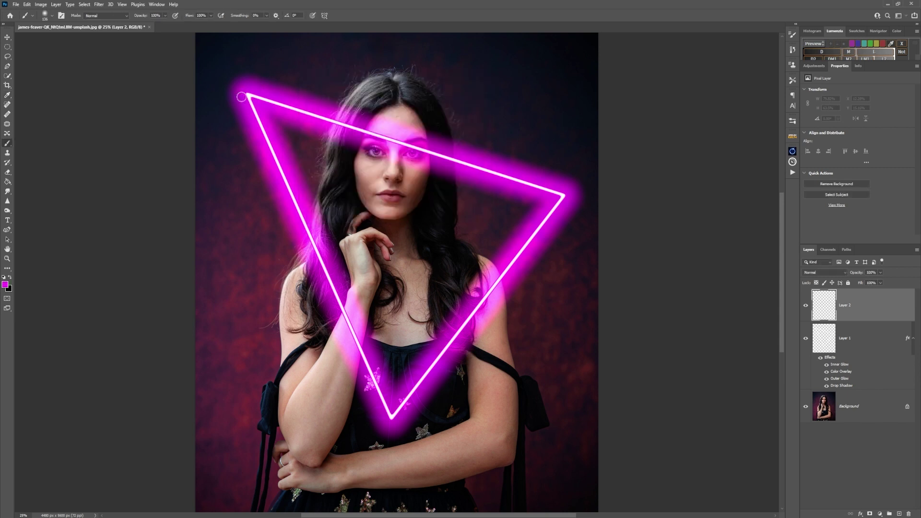
Step: Trace a closed pen path through the triangle's three corners
click(8, 67)
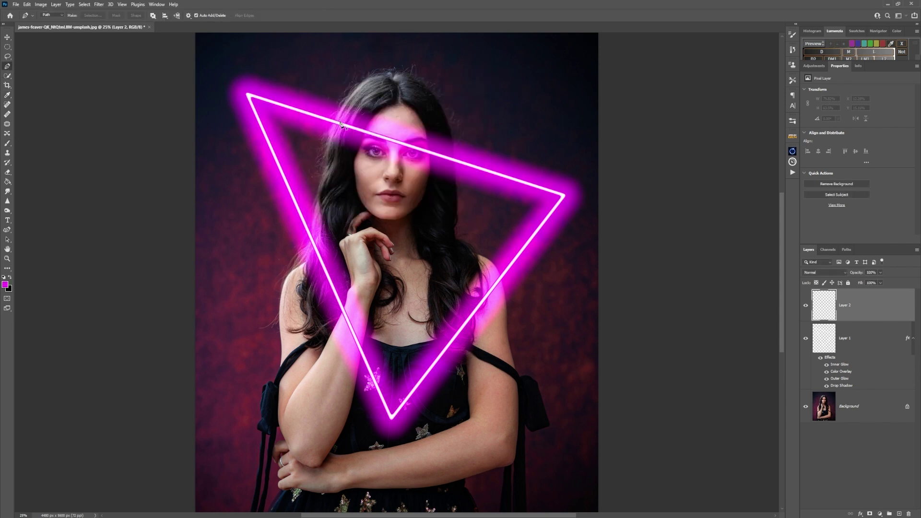
click(249, 96)
click(563, 195)
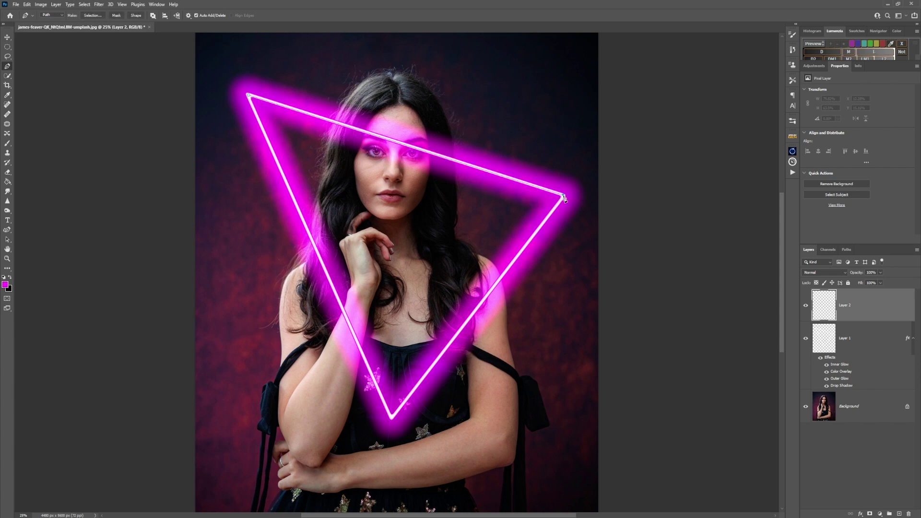
click(392, 416)
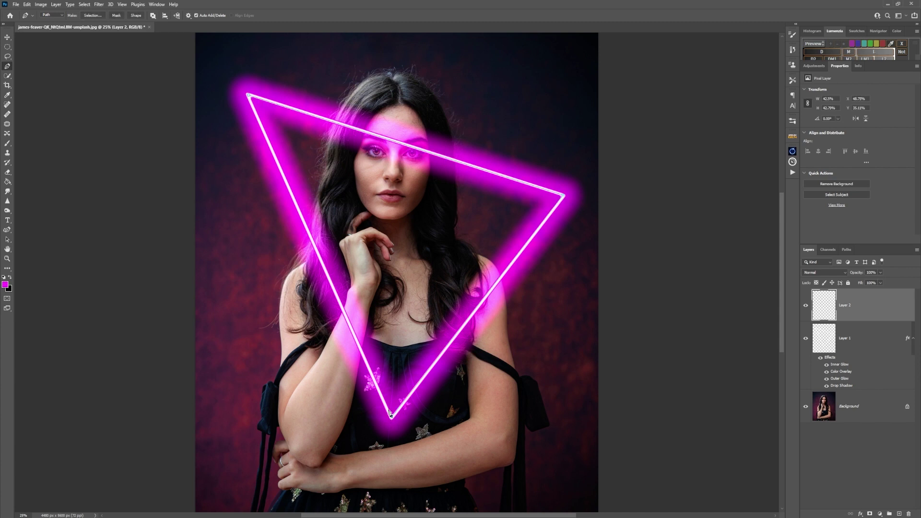
click(249, 95)
Step: Stroke the path with the soft magenta brush onto Layer 2 and deselect it
right_click(317, 120)
click(338, 177)
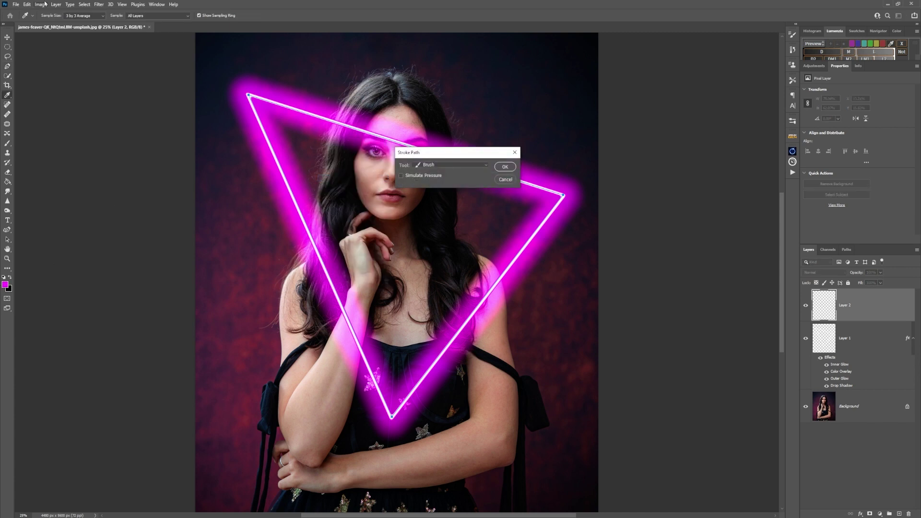
click(506, 168)
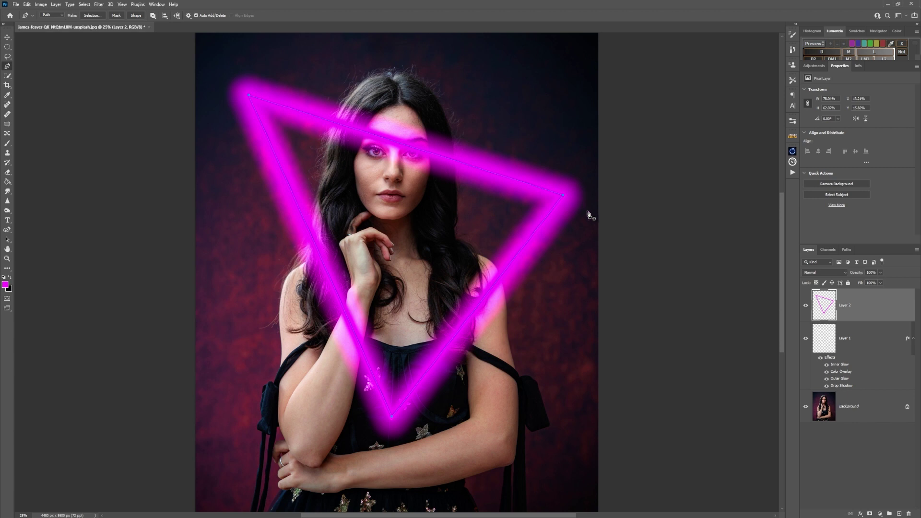
key(Return)
click(845, 273)
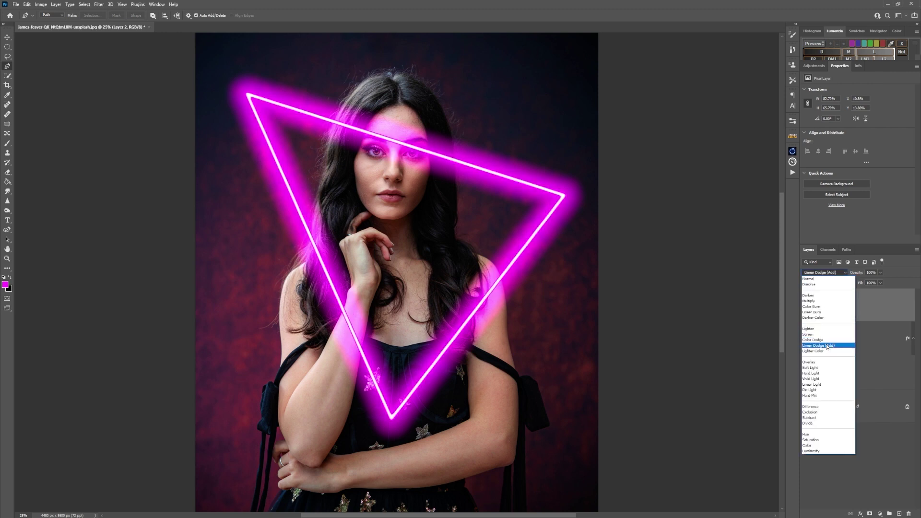
Step: Set Layer 2 to Linear Dodge (Add) with its fill lowered to 20%
click(828, 346)
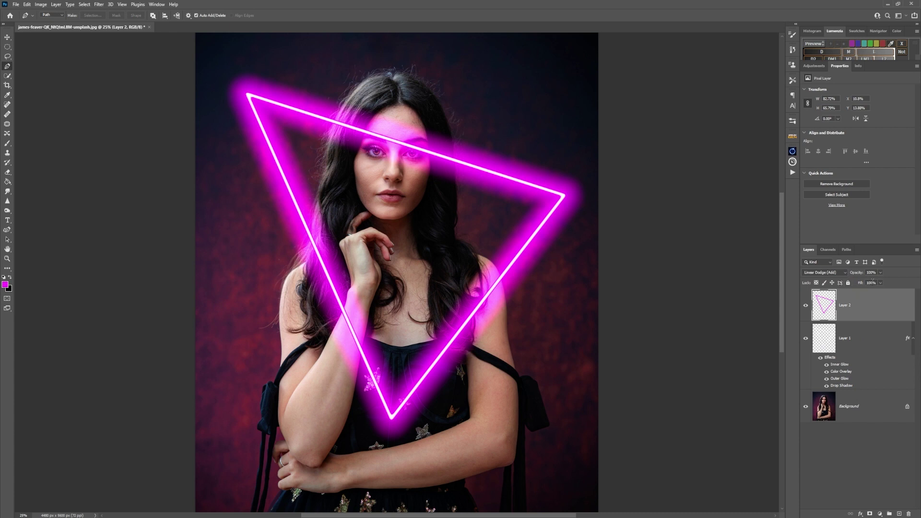
click(881, 284)
drag(882, 291, 854, 293)
shift+click(886, 347)
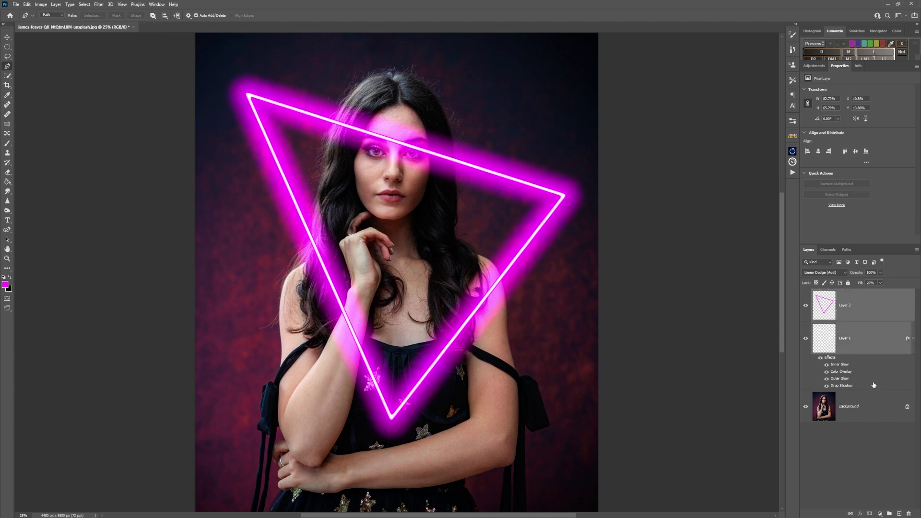
Step: Group Layers 1 and 2, mask Group 1 with the selected subject, and invert the mask
click(890, 514)
click(869, 325)
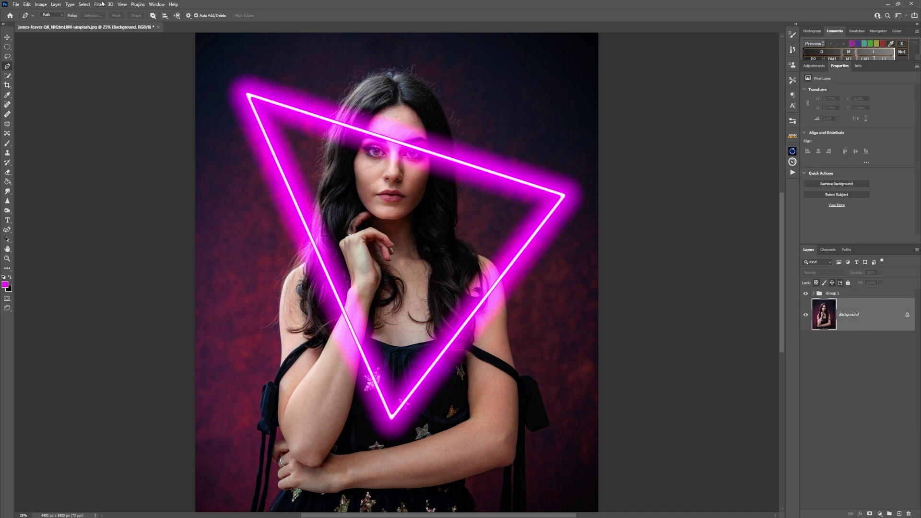
click(85, 4)
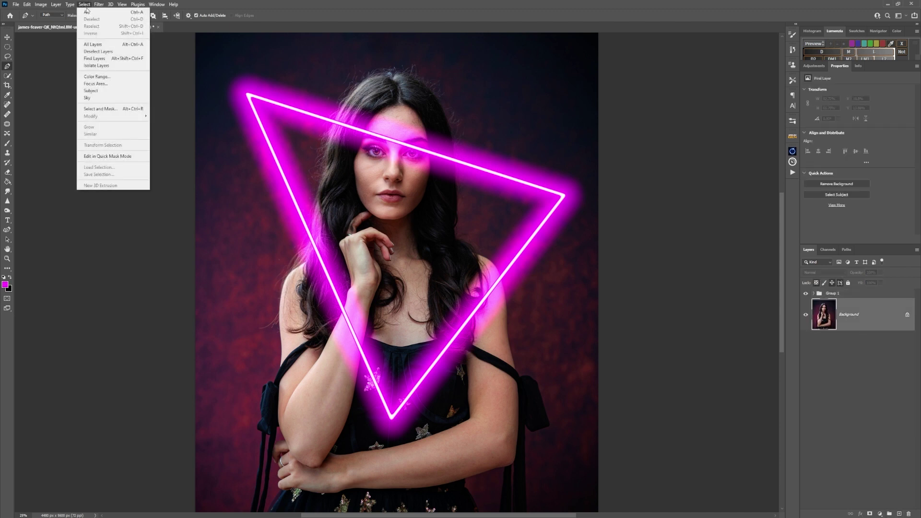
click(104, 91)
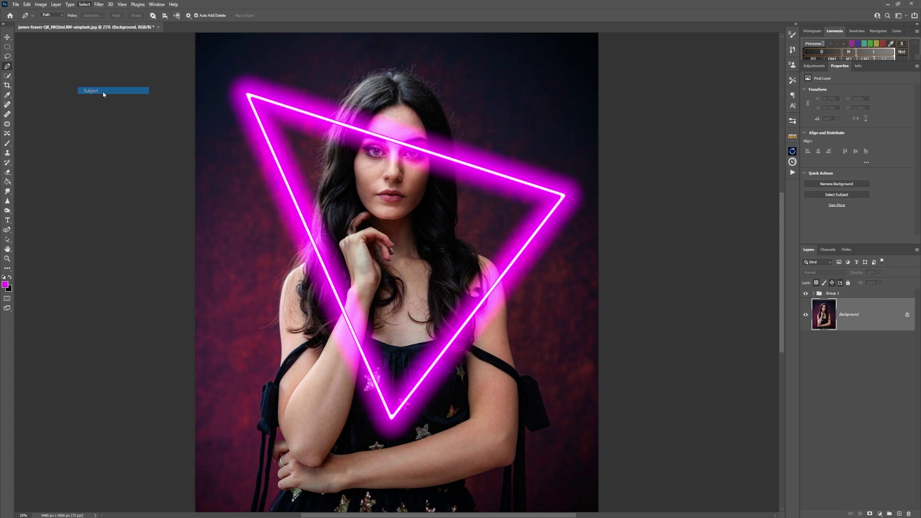
click(859, 295)
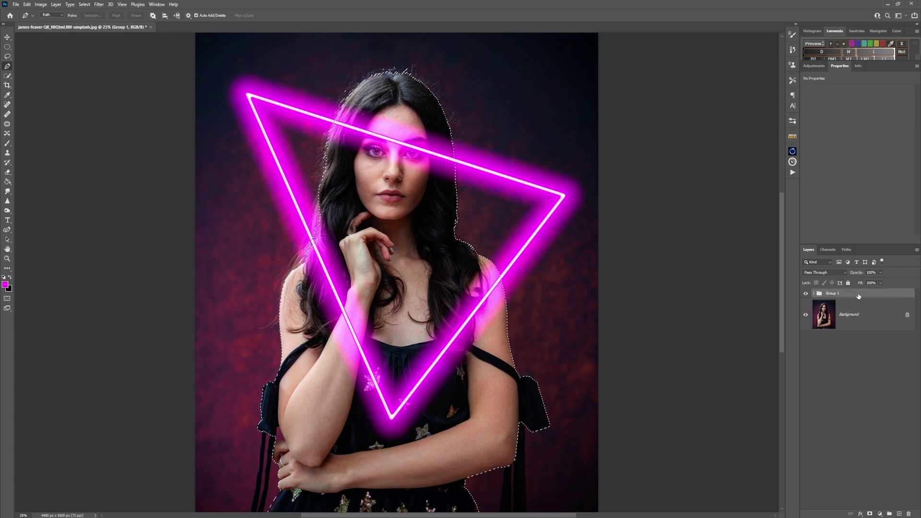
click(870, 515)
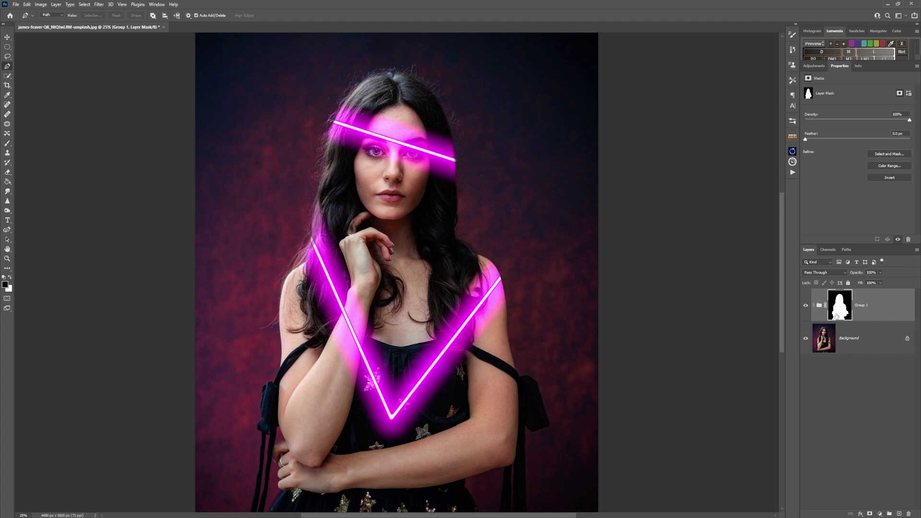
key(ctrl+i)
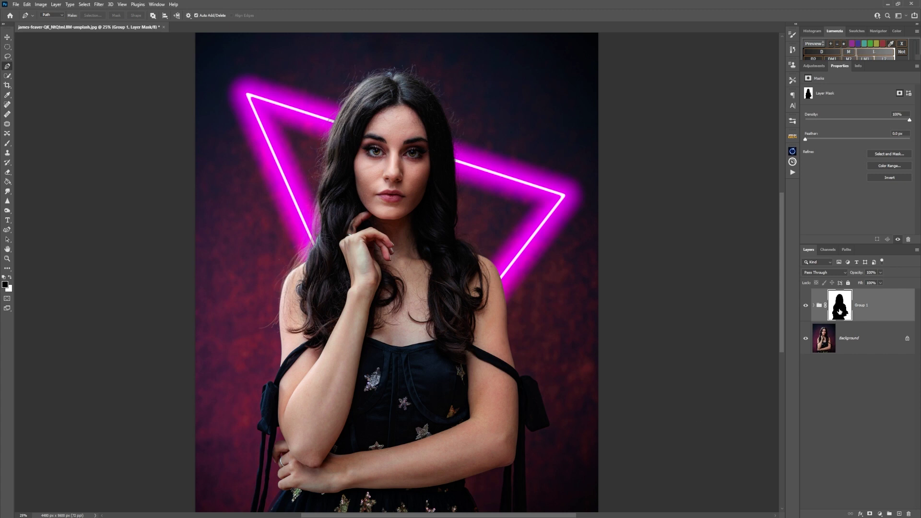
Step: Paint white with a 150 px brush on Group 1's mask to restore the triangle's lower lines over her arms
click(10, 278)
click(7, 143)
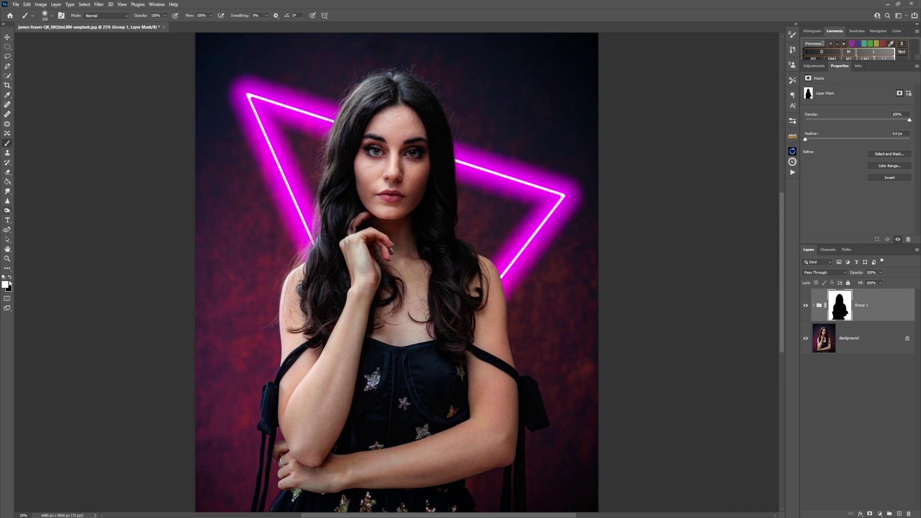
key(bracketright)
key(bracketright)
key(bracketright)
key(bracketright)
key(bracketright)
key(bracketright)
key(bracketright)
mouse_move(319, 250)
mouse_down()
mouse_move(358, 323)
mouse_move(339, 318)
mouse_move(397, 411)
mouse_move(340, 318)
mouse_move(393, 410)
mouse_move(475, 308)
mouse_move(525, 273)
mouse_up()
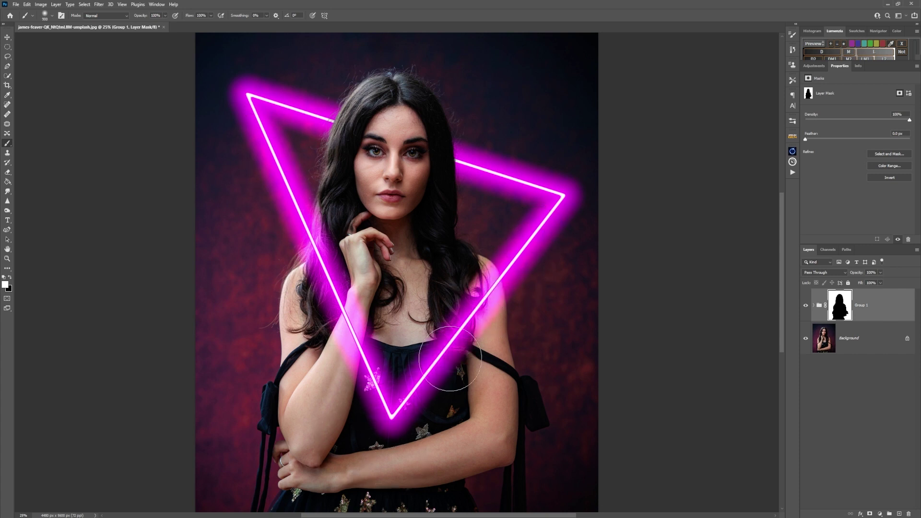
drag(365, 439, 467, 456)
click(814, 66)
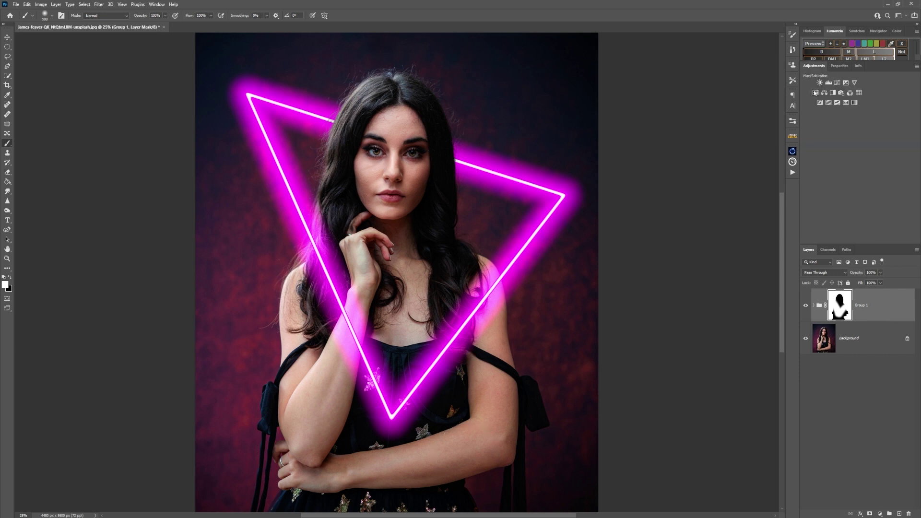
Step: Add a colorized Hue/Saturation layer with Saturation 100 and Hue about 296
click(815, 93)
click(841, 158)
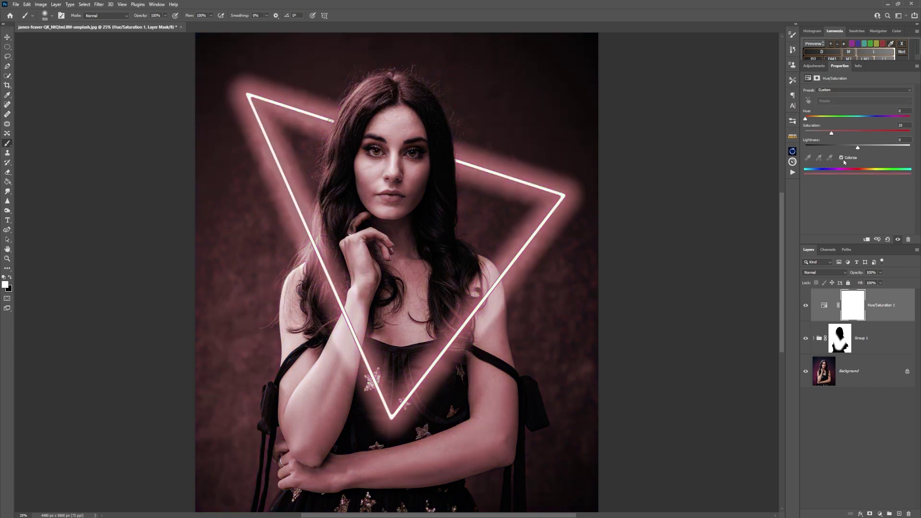
drag(832, 132, 910, 134)
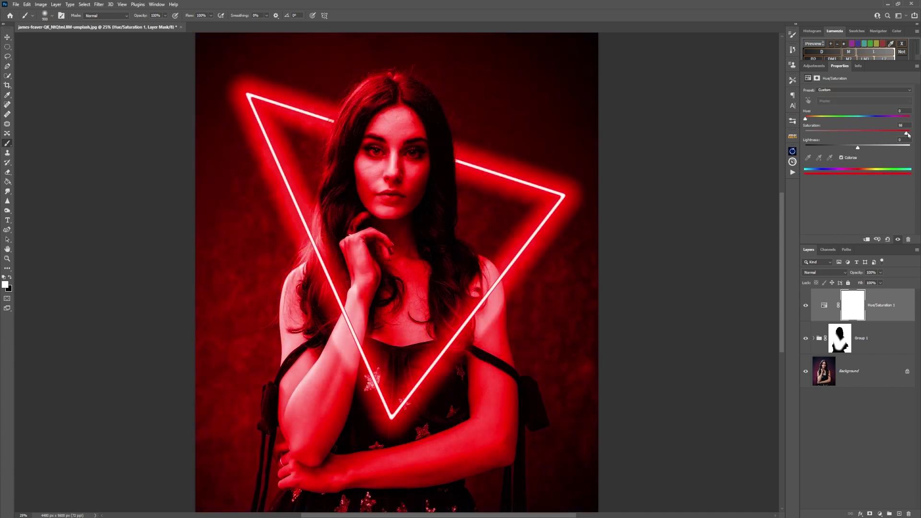
drag(809, 121, 891, 120)
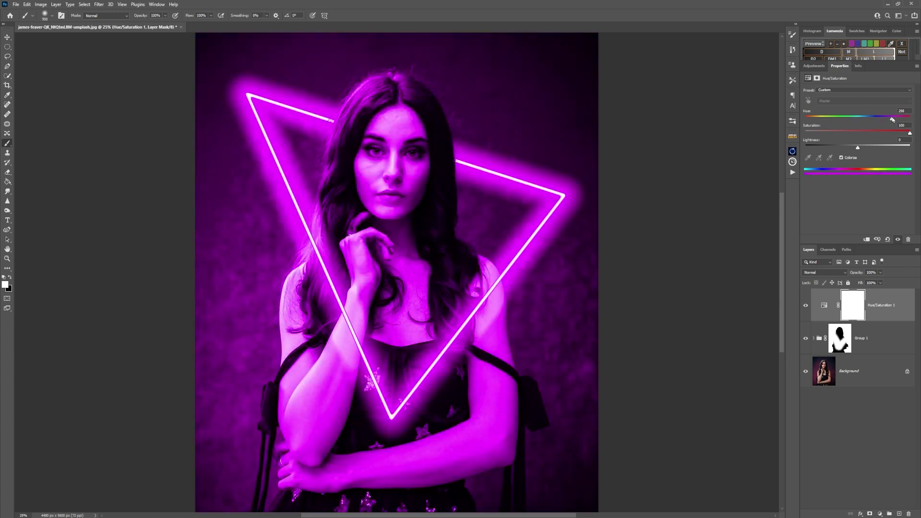
Step: Split This Layer's black Blend If slider on Hue/Saturation 1 to about 0/141
double_click(894, 318)
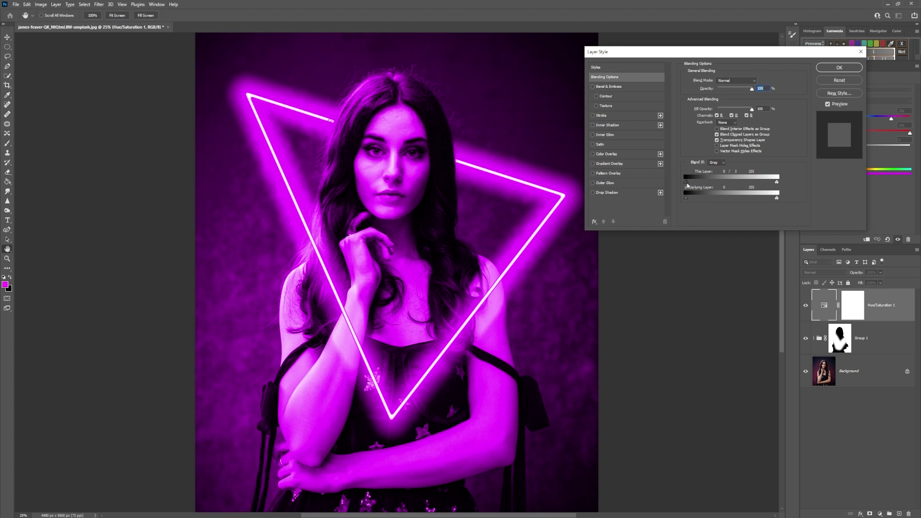
drag(699, 186, 733, 184)
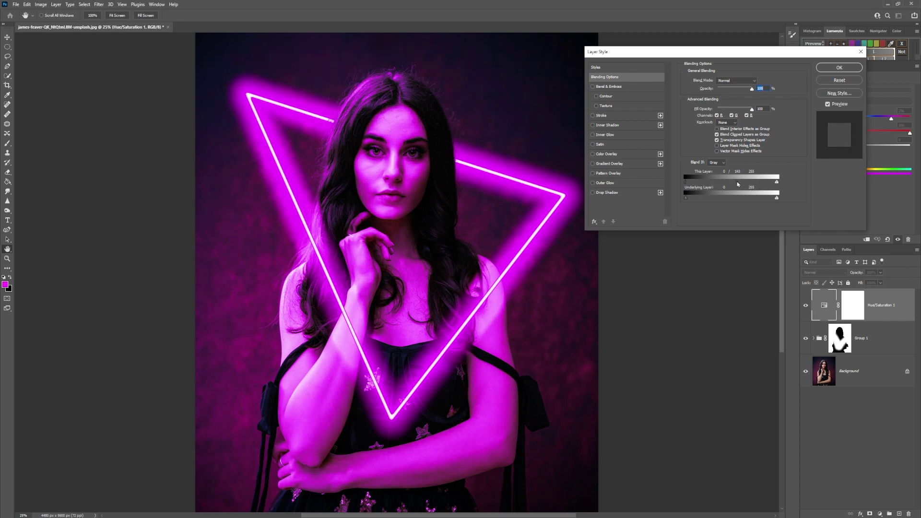
drag(737, 184, 737, 184)
Step: Apply the Blend If change, then set Layer 1 inside Group 1 to 78% opacity
click(839, 68)
click(846, 351)
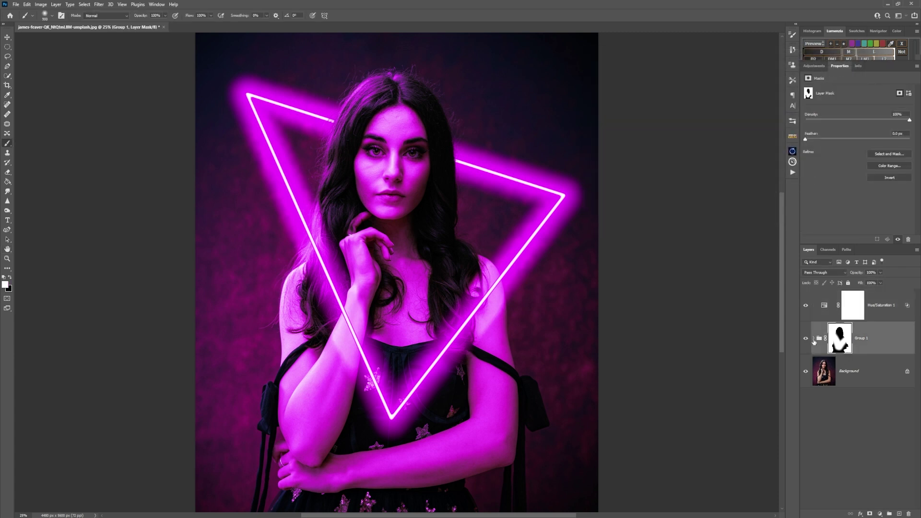
click(814, 341)
click(888, 374)
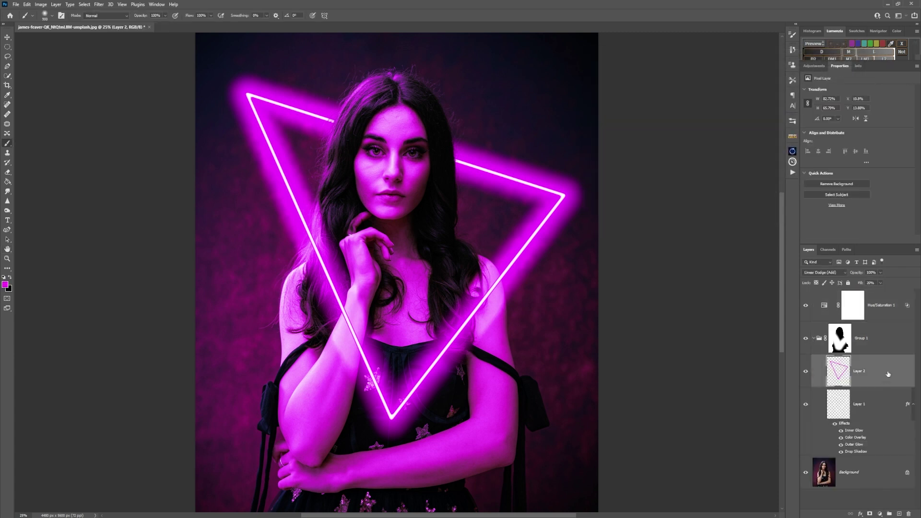
click(869, 413)
click(880, 273)
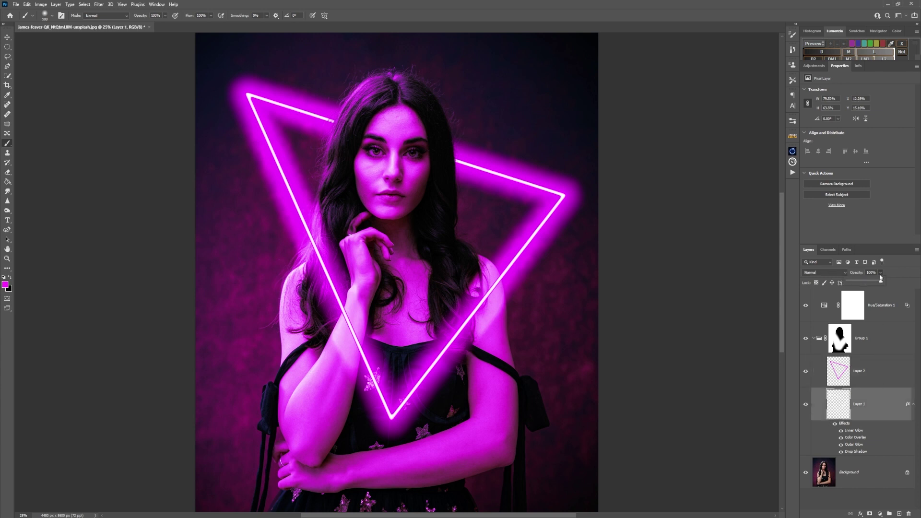
drag(881, 285, 874, 281)
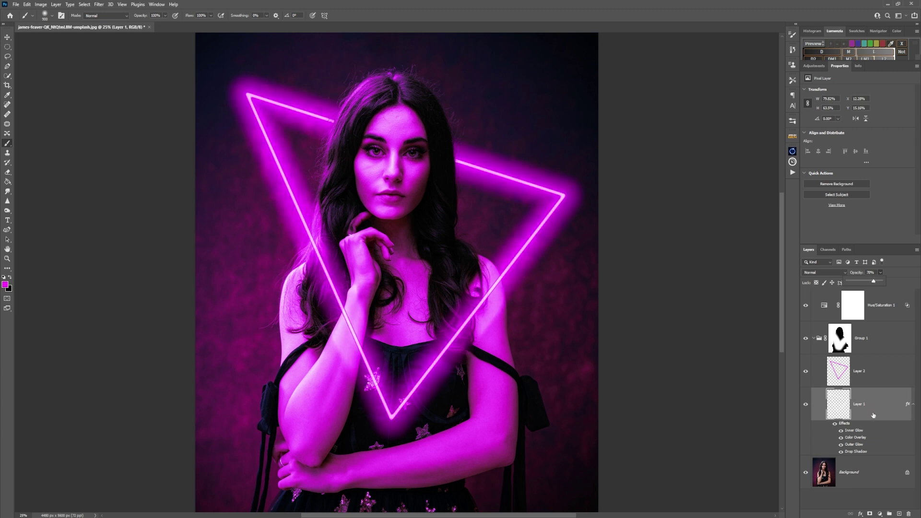
click(856, 456)
Step: Shrink Layer 1's drop shadow to about 161 px and lower its outer glow opacity
double_click(855, 452)
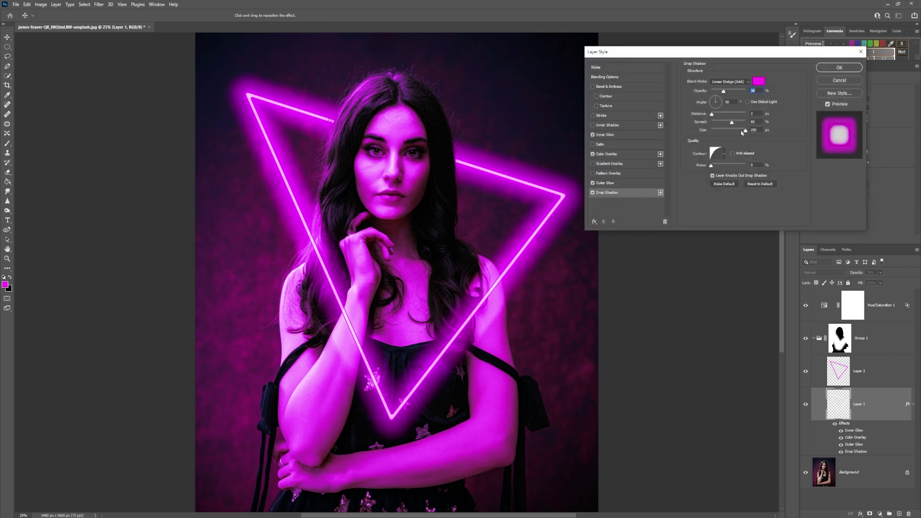
drag(746, 133, 733, 132)
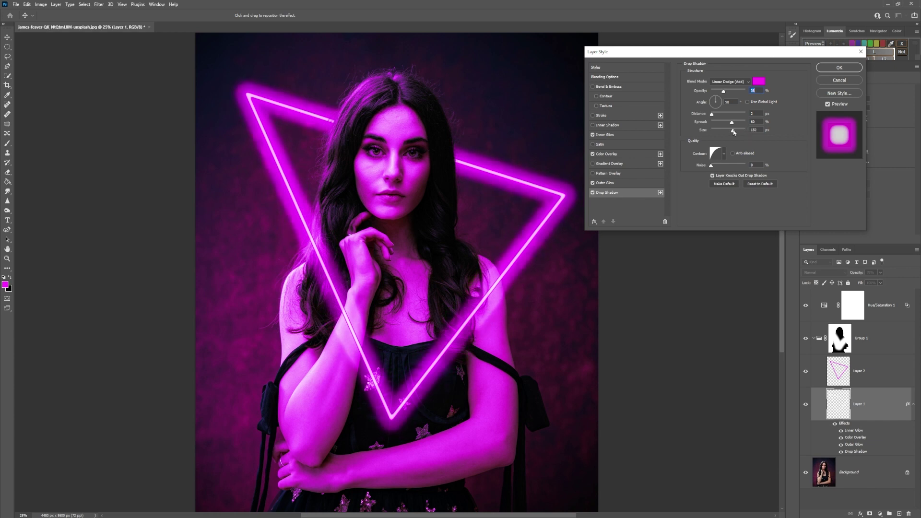
drag(735, 133, 720, 124)
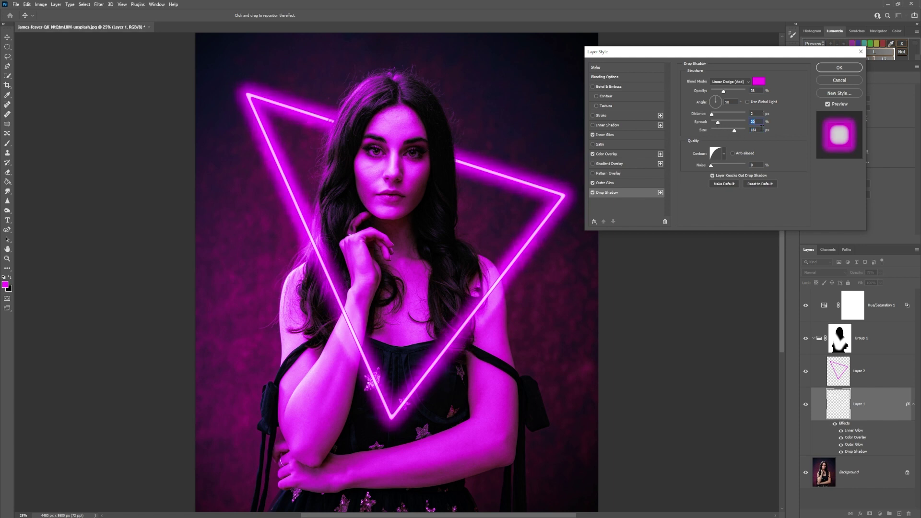
click(635, 184)
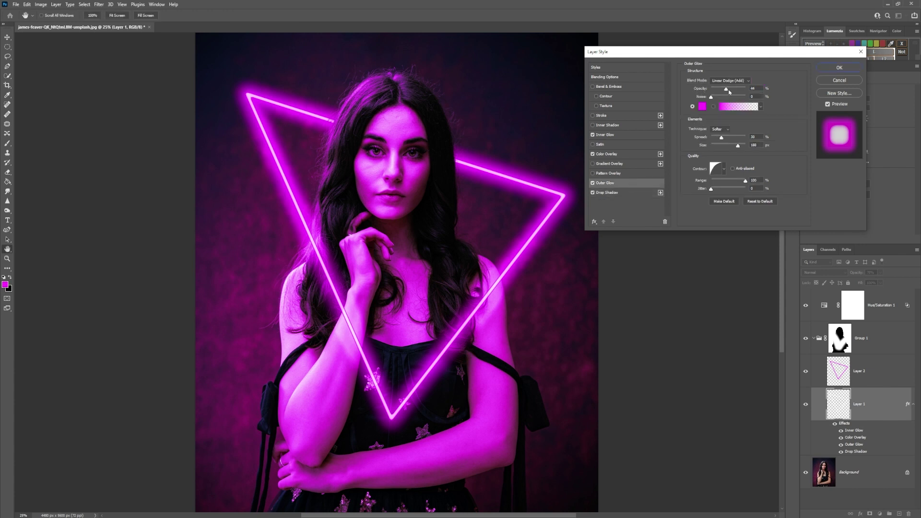
drag(726, 90, 726, 89)
Step: Reduce Layer 1's inner glow size and adjust its range
click(619, 156)
click(620, 138)
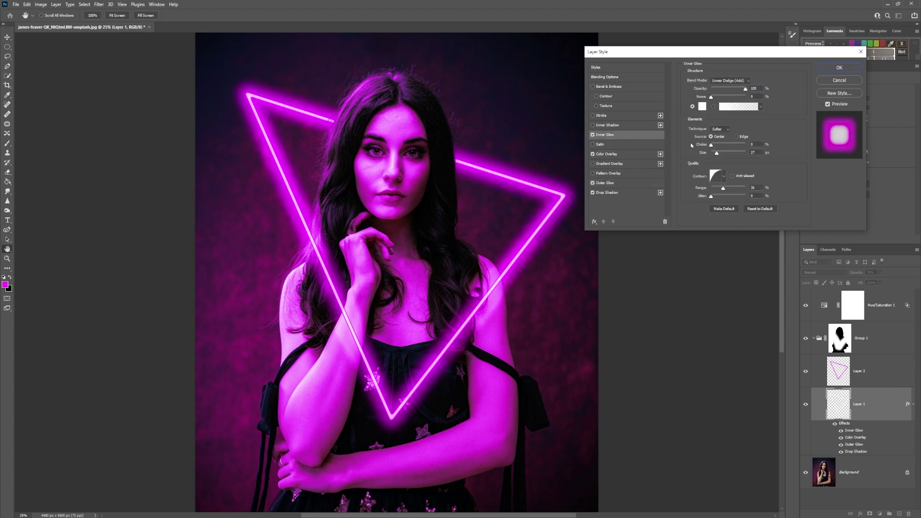
drag(717, 154, 721, 139)
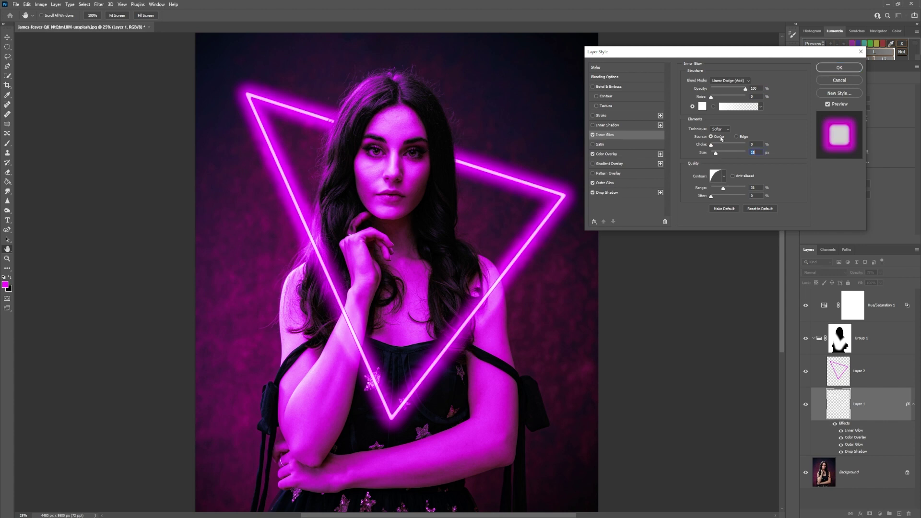
mouse_move(723, 190)
mouse_down()
mouse_move(737, 189)
mouse_move(725, 189)
mouse_up()
Step: Apply the layer style and add a new empty layer above Background
click(839, 68)
key(b)
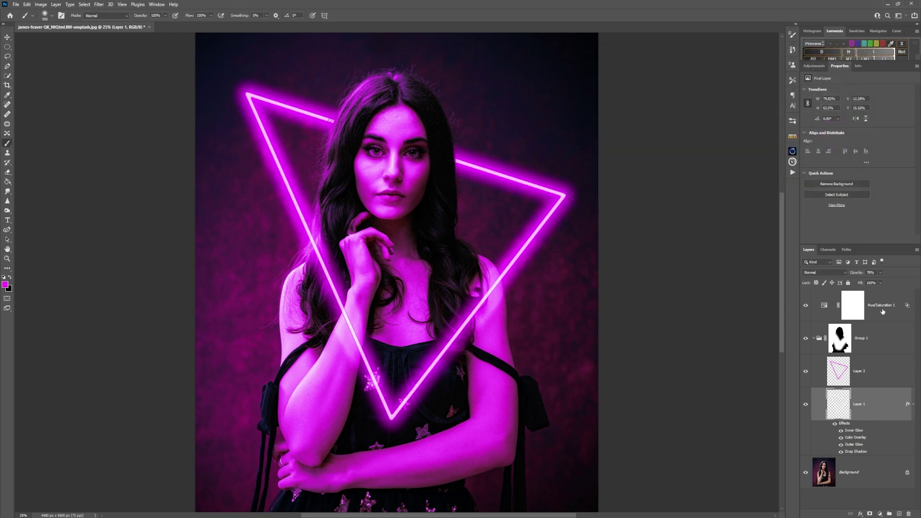
click(868, 476)
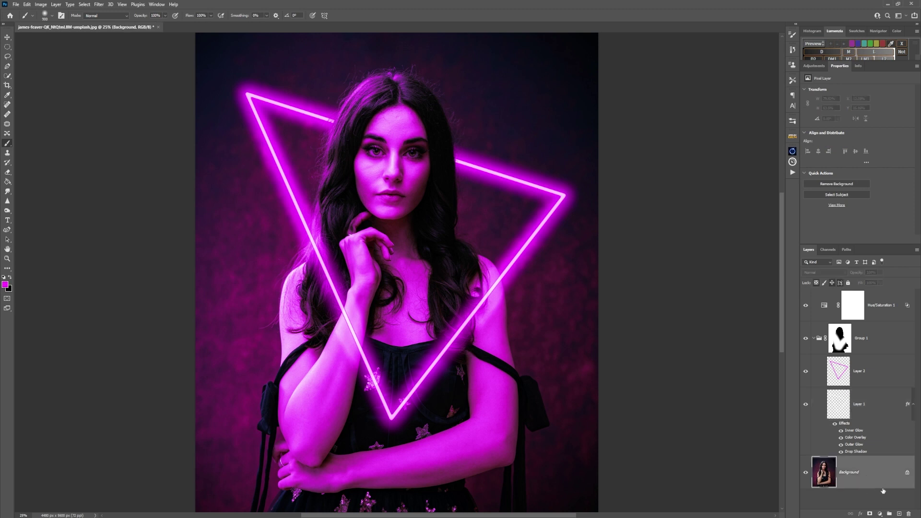
click(899, 513)
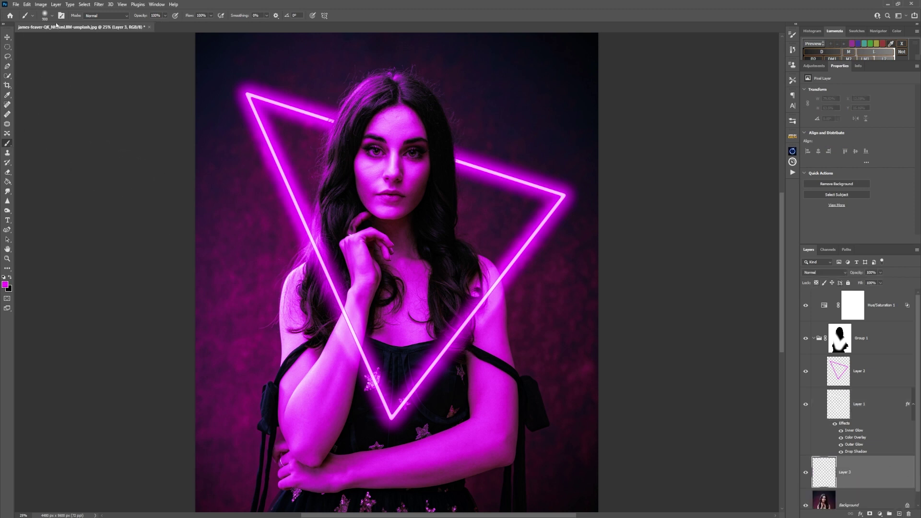
Step: Load smoke brush 4482 with 20% size, 21% angle and 6% roundness jitter
click(51, 15)
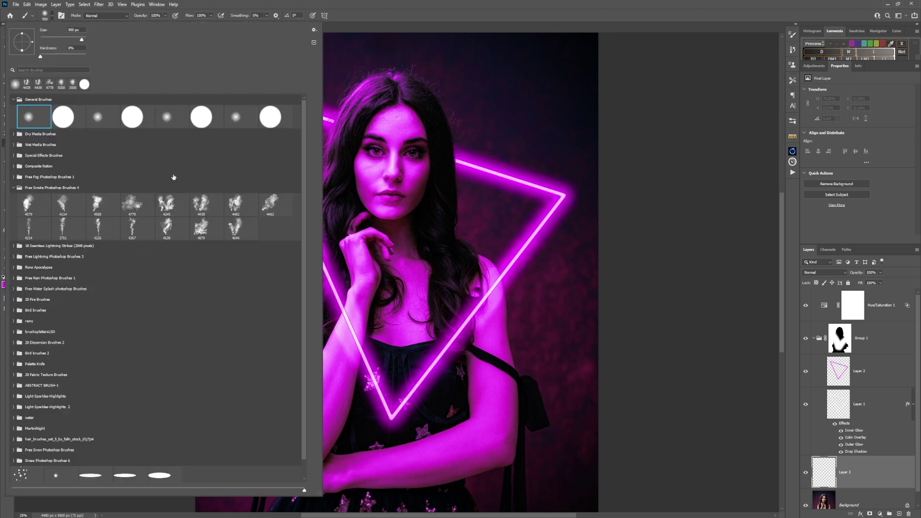
click(239, 205)
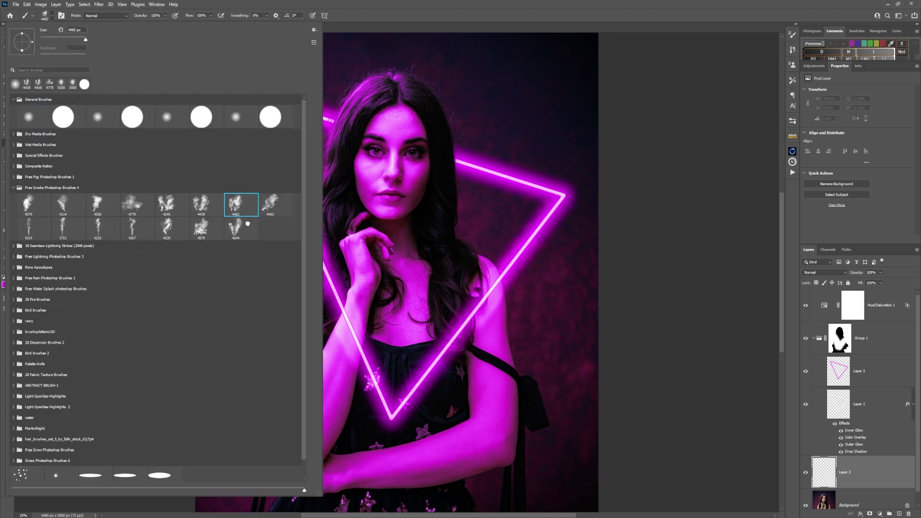
click(61, 16)
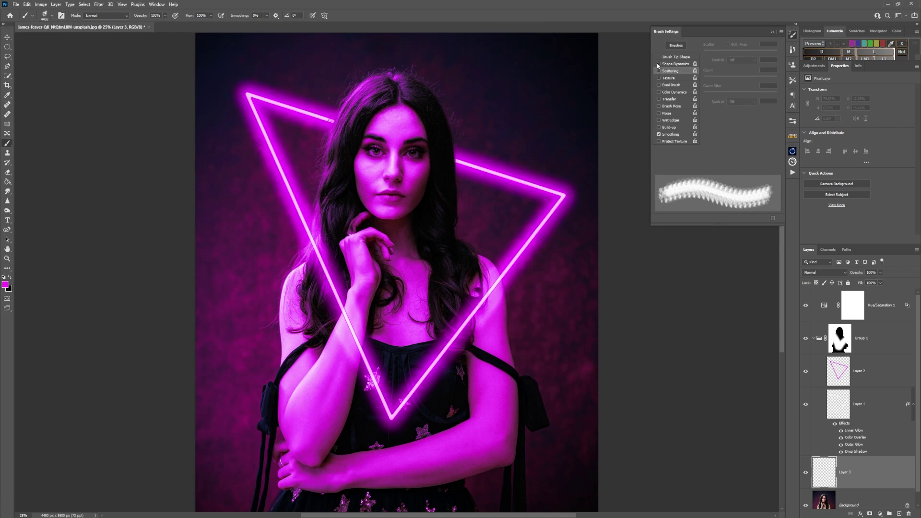
click(676, 65)
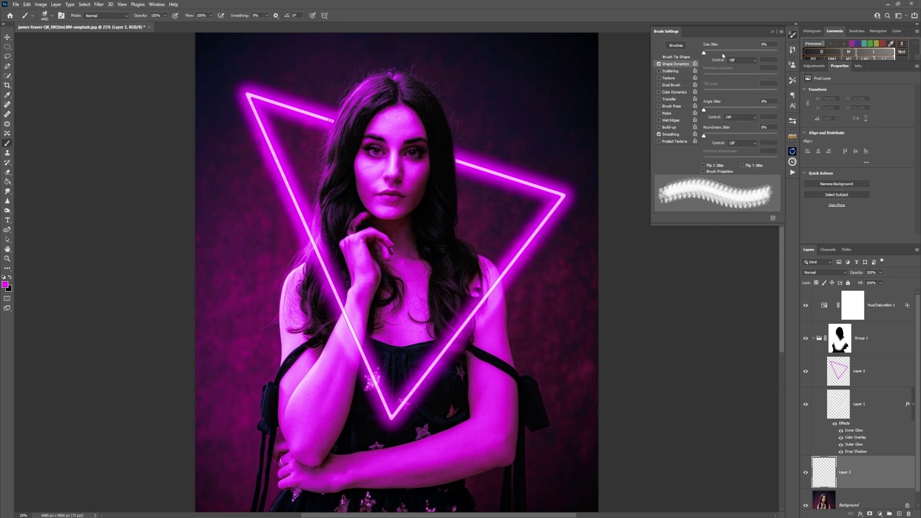
drag(705, 110, 720, 110)
drag(705, 53, 718, 53)
drag(705, 139, 709, 139)
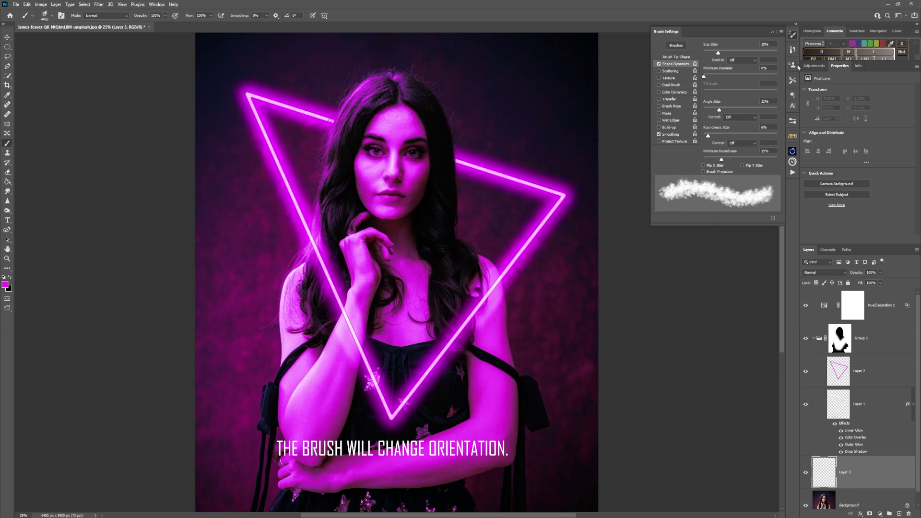
Step: Stamp pink smoke over the entire canvas on Layer 3, then add a layer mask
click(773, 33)
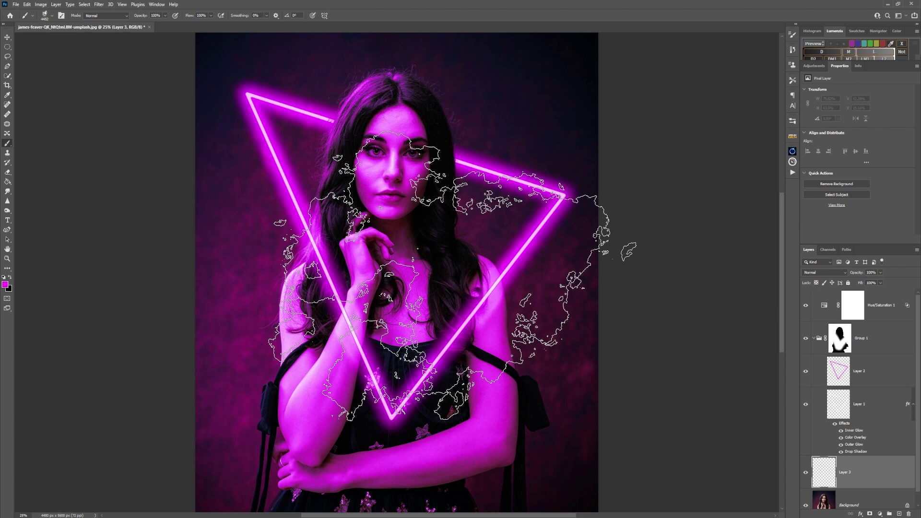
click(455, 278)
click(314, 214)
click(315, 274)
click(388, 382)
click(480, 398)
click(518, 422)
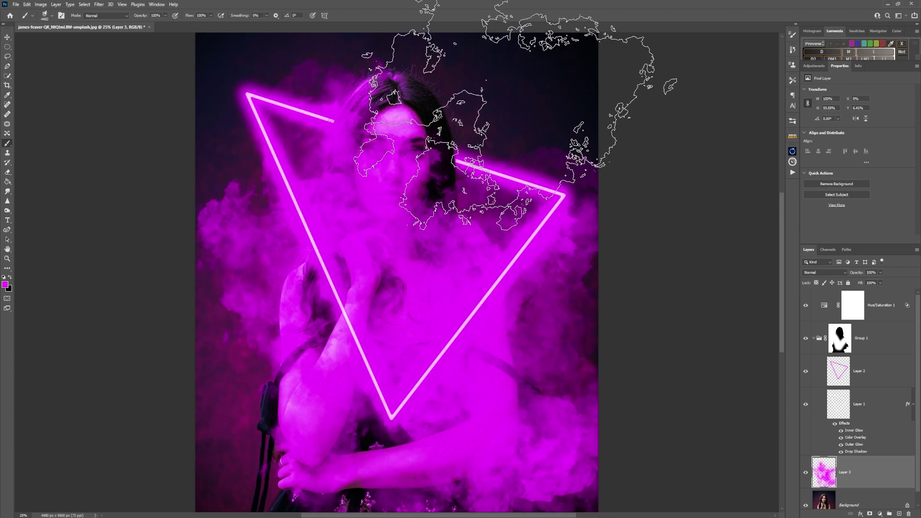
click(509, 110)
click(123, 123)
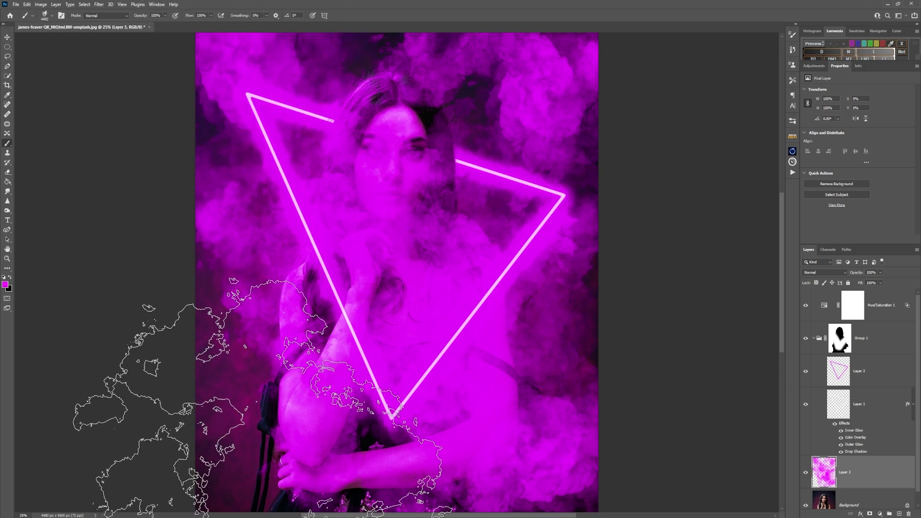
click(185, 412)
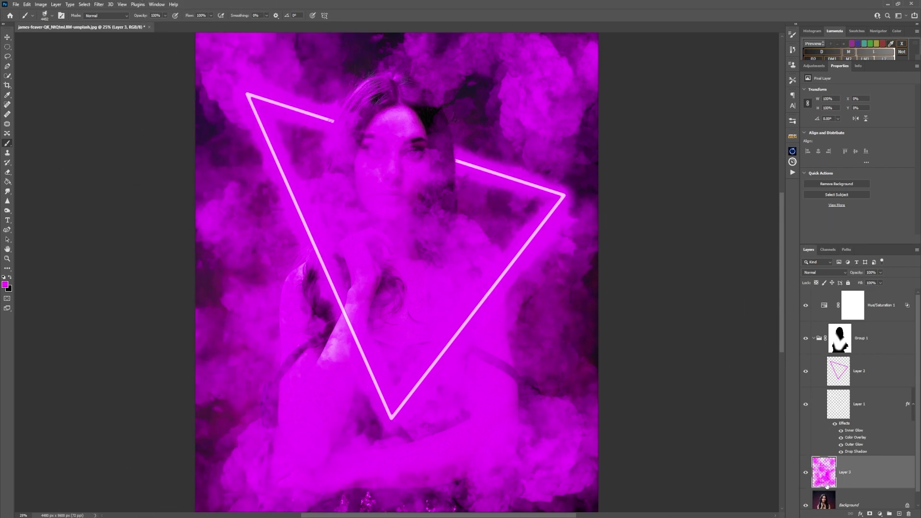
click(870, 514)
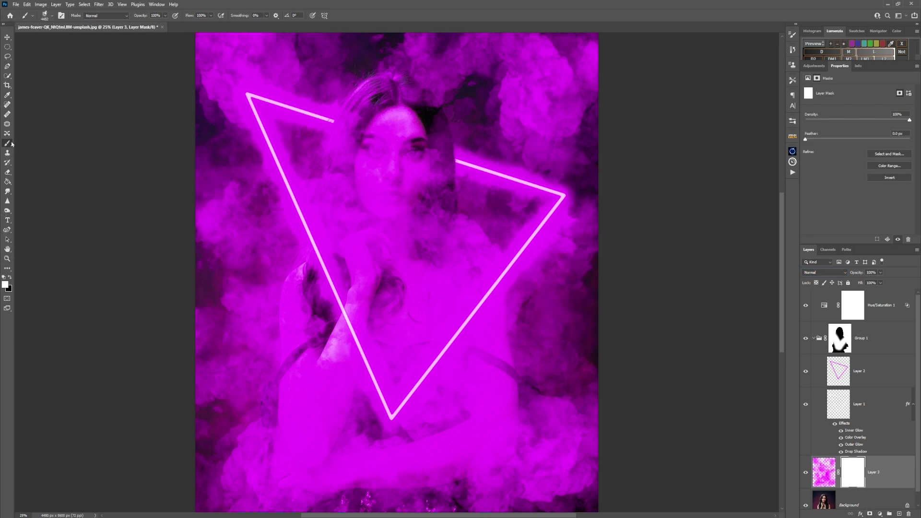
Step: Paint black on Layer 3's mask to clear the smoke from the woman
click(9, 275)
key(ctrl+alt+2)
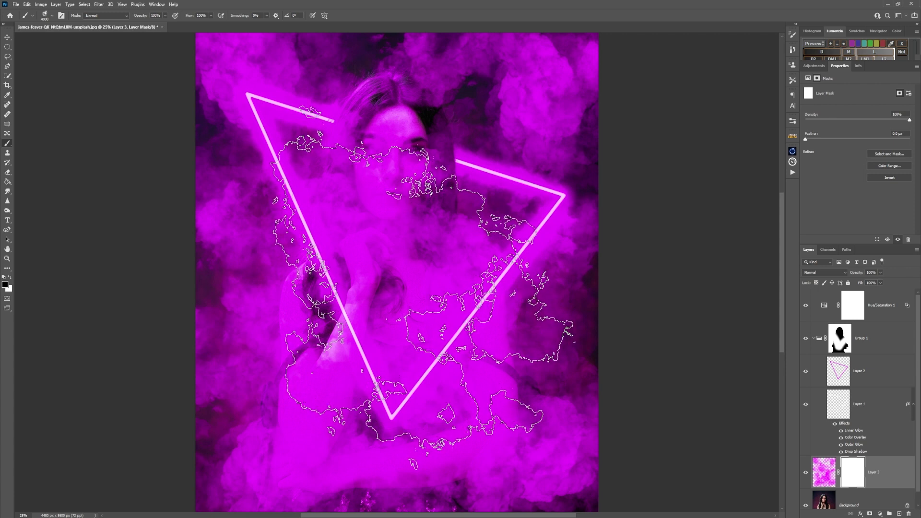
key(bracketleft)
key(bracketleft)
key(bracketleft)
key(bracketleft)
key(bracketleft)
key(bracketleft)
key(bracketleft)
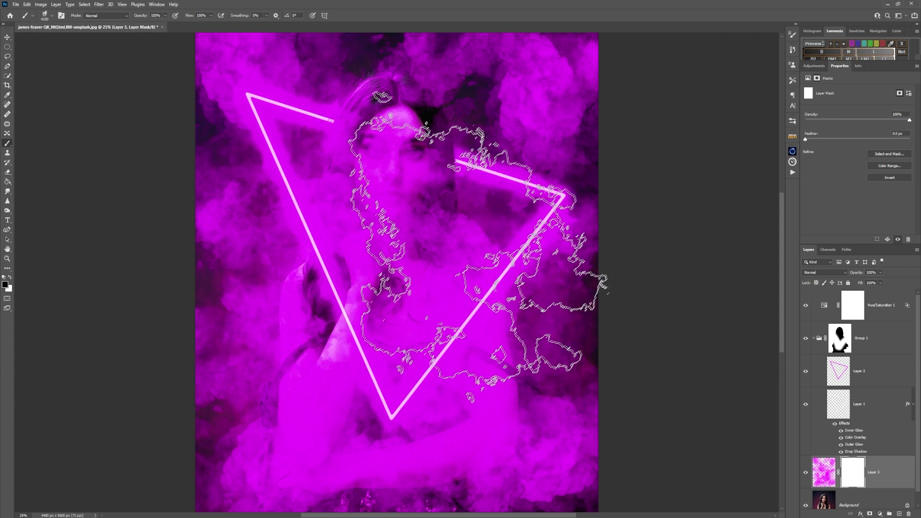
mouse_move(533, 188)
mouse_down()
mouse_move(441, 278)
mouse_move(350, 298)
mouse_move(425, 329)
mouse_move(331, 360)
mouse_move(278, 134)
mouse_move(401, 282)
mouse_move(475, 187)
mouse_move(513, 411)
mouse_move(350, 391)
mouse_up()
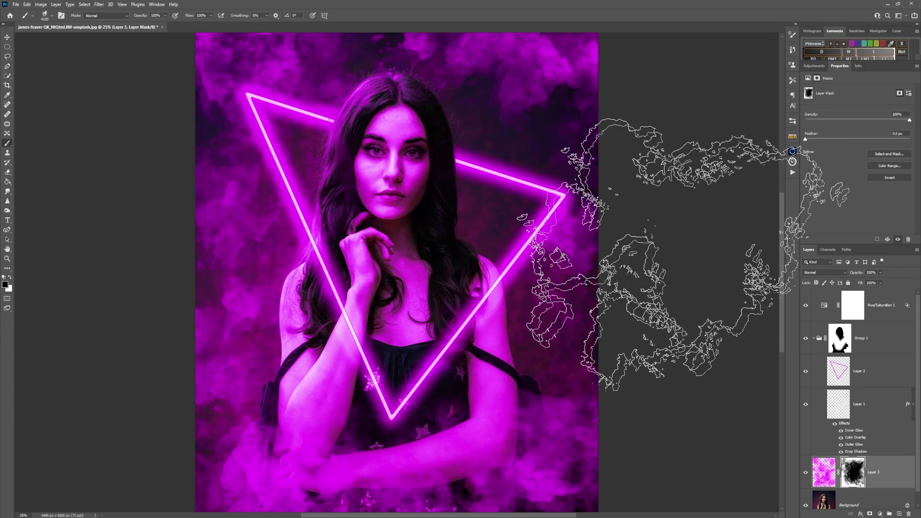
Step: Lower the smoke layer's opacity to 37% and target its pixels
click(881, 273)
drag(881, 282, 870, 283)
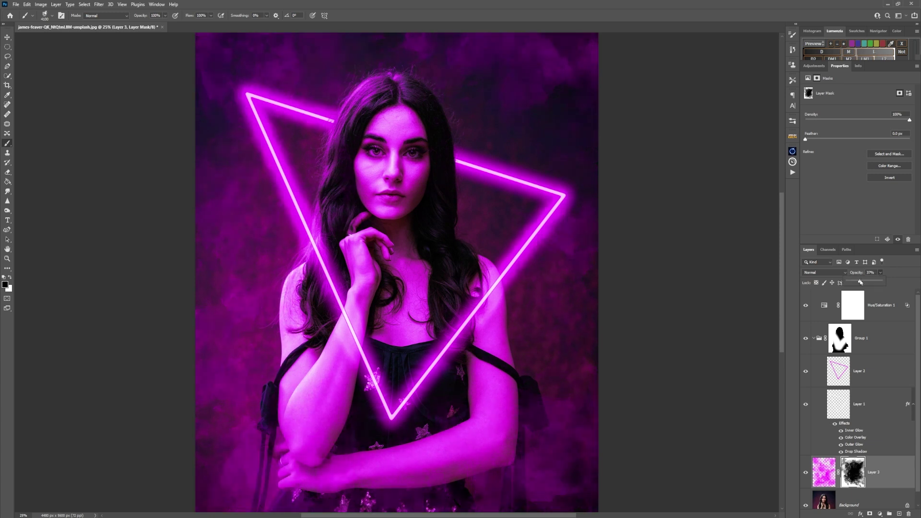
click(815, 478)
click(826, 478)
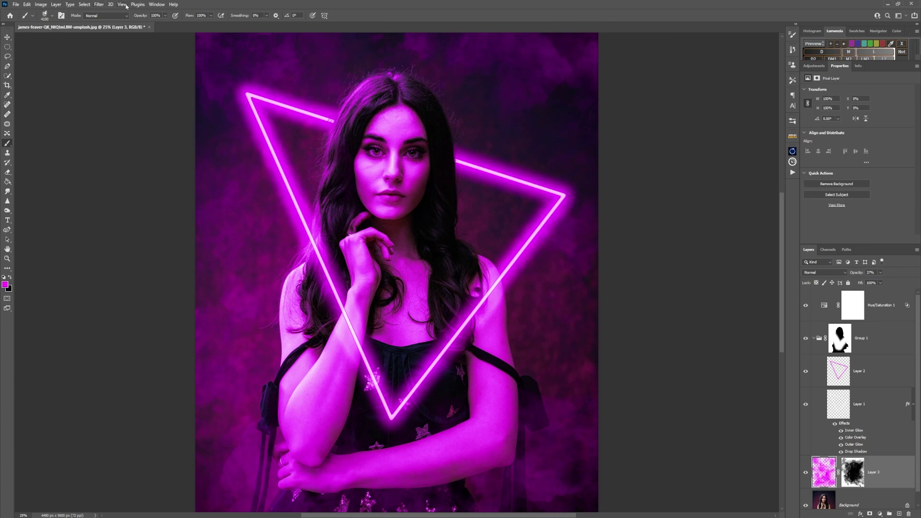
Step: Soften Layer 3's smoke with a small-radius Gaussian Blur
click(99, 5)
mouse_move(142, 99)
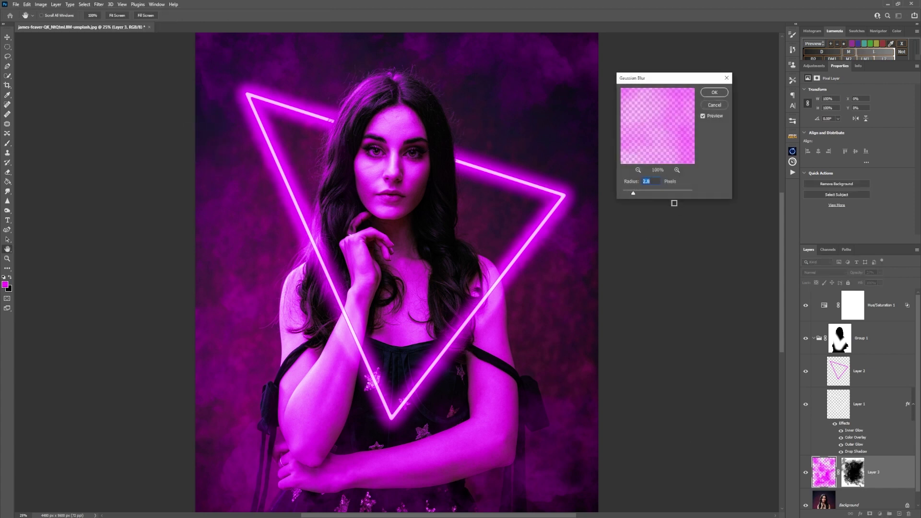
drag(634, 194, 645, 194)
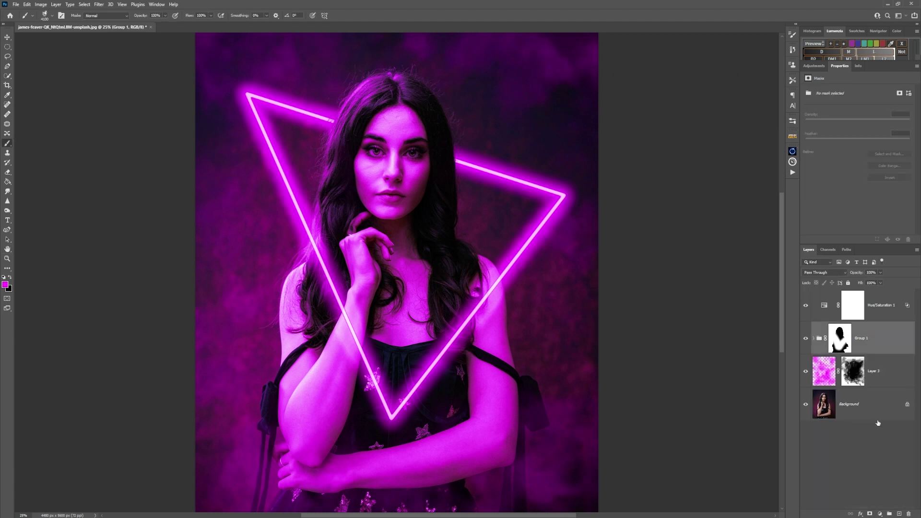
Step: Add a Hue/Saturation 2 layer colorized blue at Saturation 100
click(880, 313)
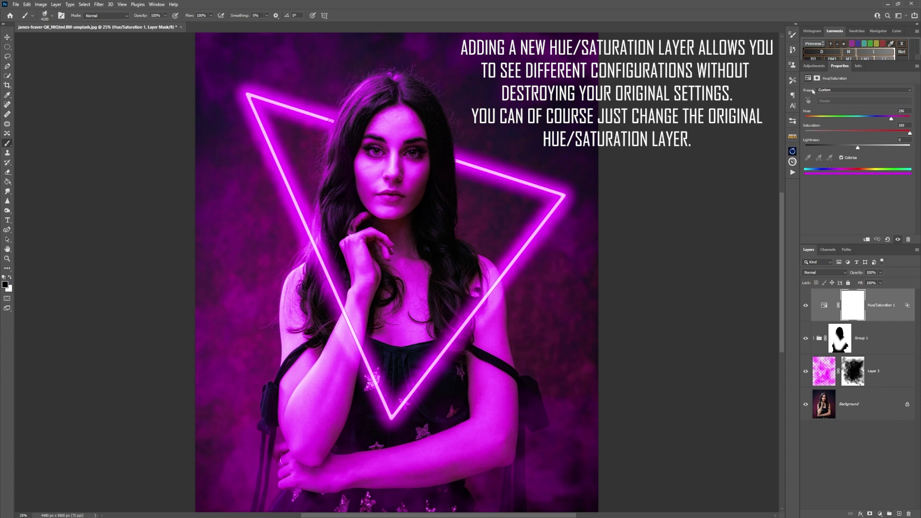
click(814, 67)
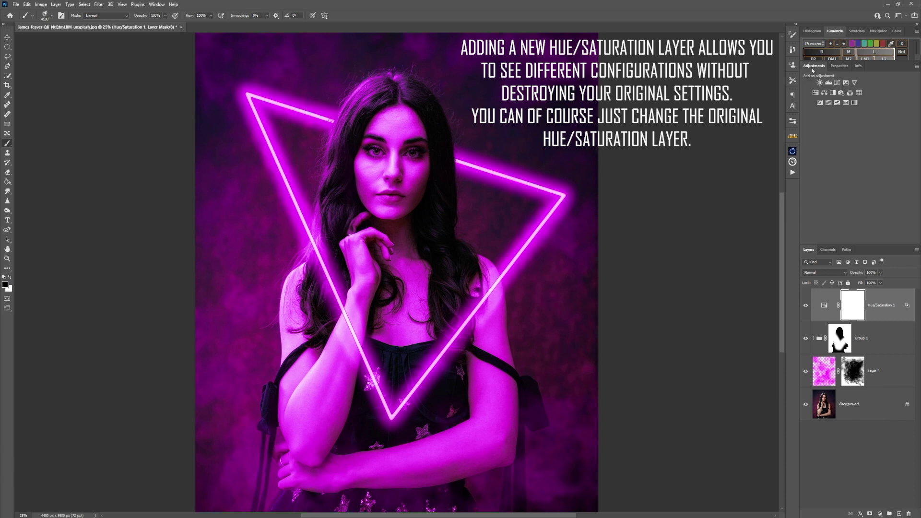
click(816, 92)
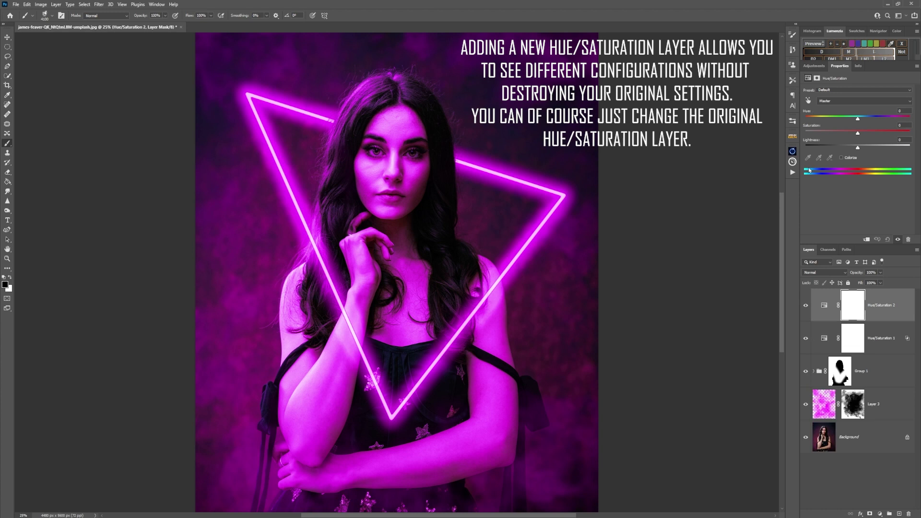
click(841, 158)
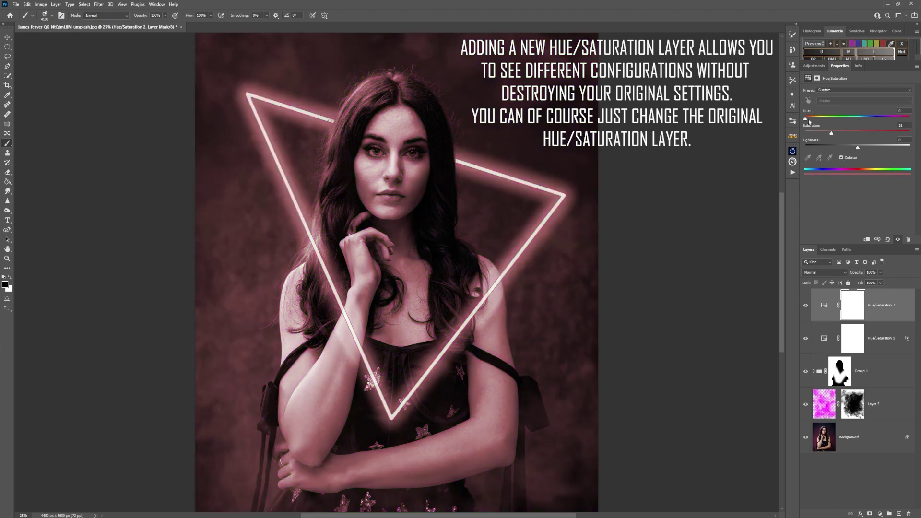
drag(817, 129, 808, 126)
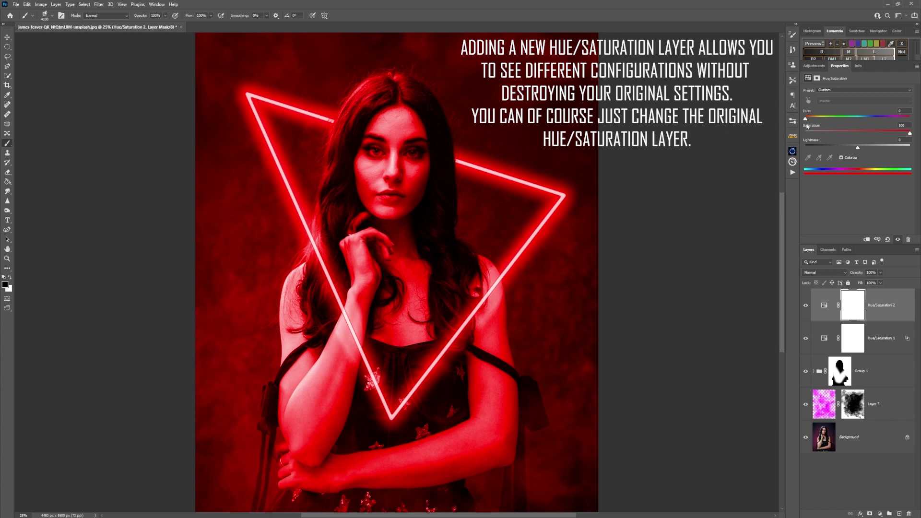
drag(807, 120, 867, 120)
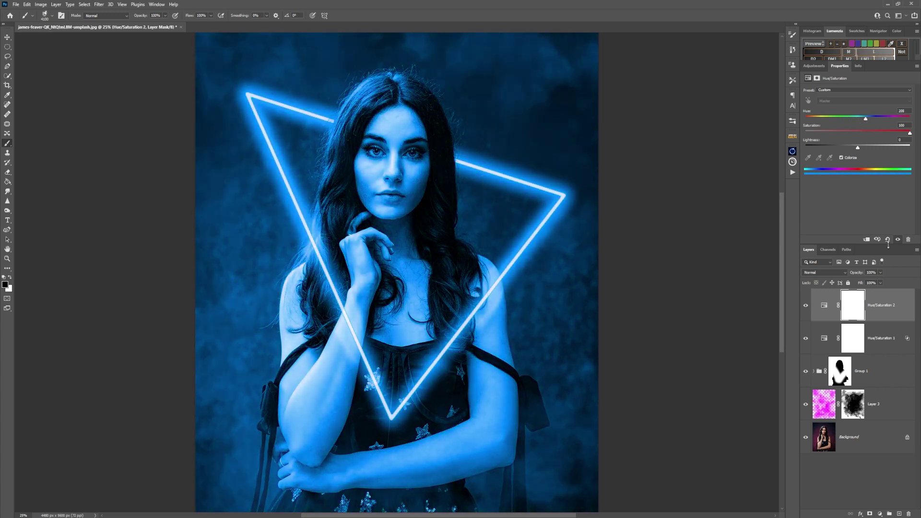
Step: Split the This Layer black Blend If slider on Hue/Saturation 2 to about 110 so shadows turn purple
double_click(883, 317)
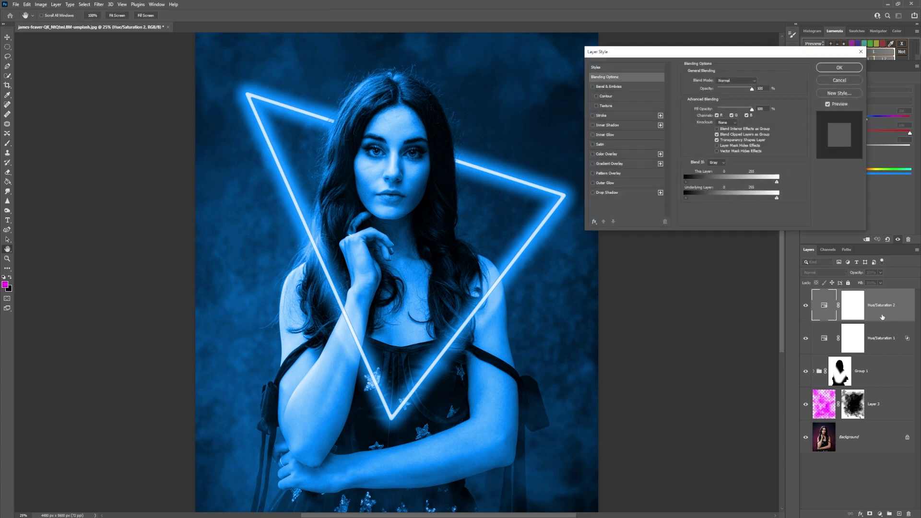
key(alt)
drag(687, 183, 727, 185)
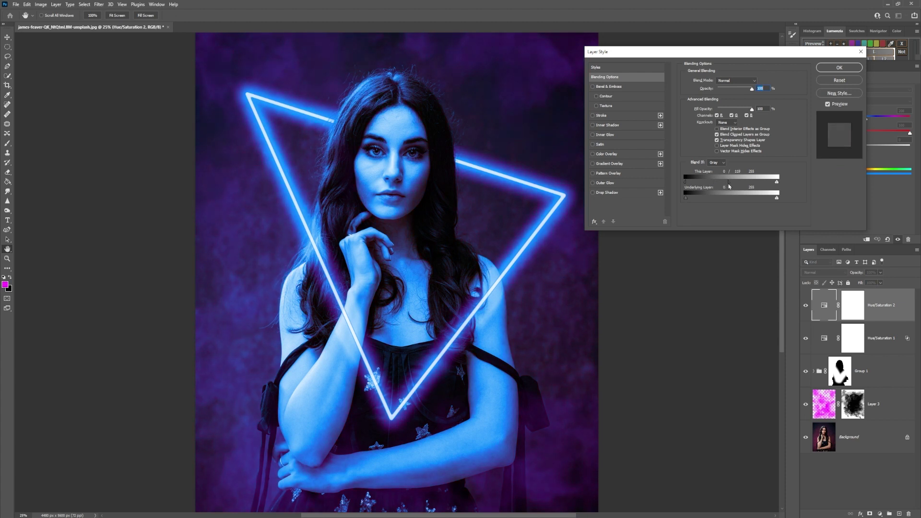